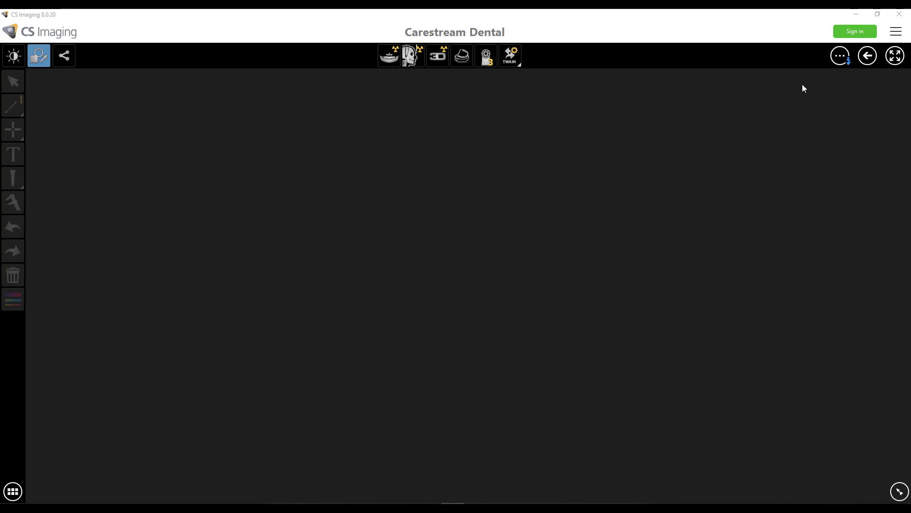
Open the Preferences dialog from the main application menu
left_click(896, 34)
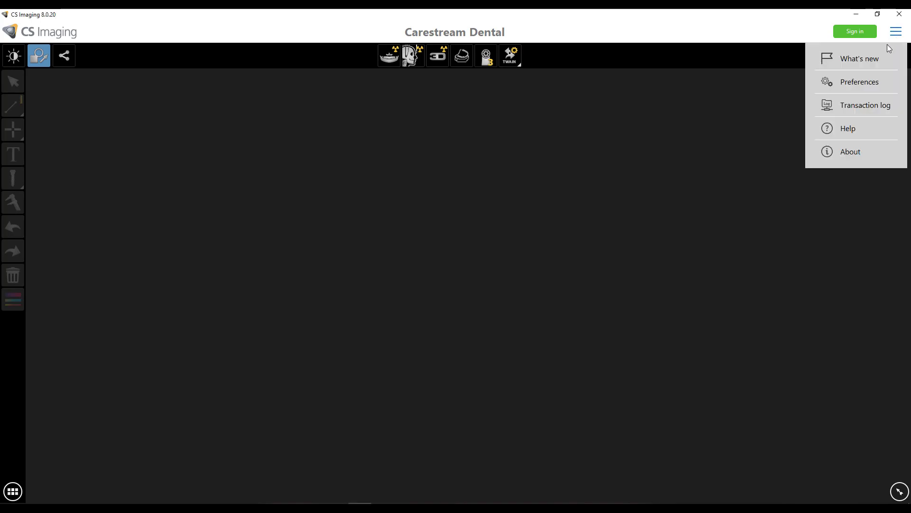
left_click(849, 83)
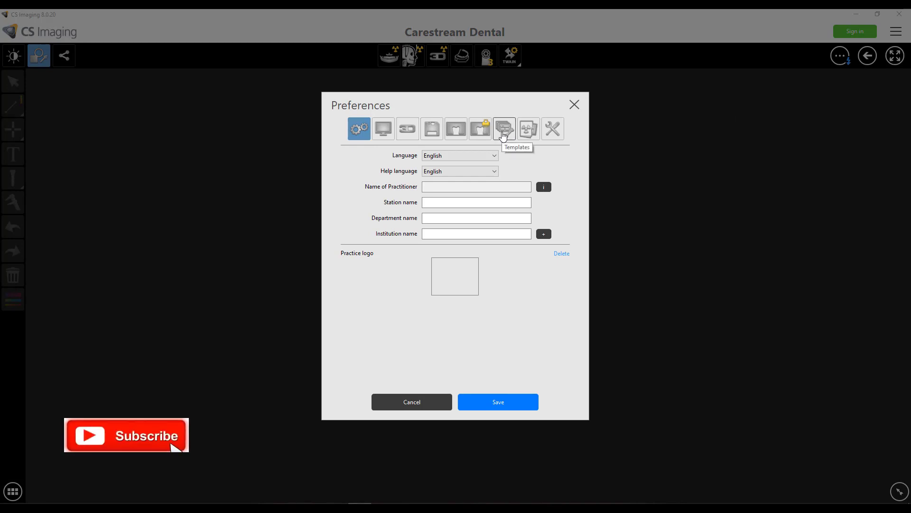
Show the template settings and inspect the FMS templates path C:\Users\Public\Documents\Carestream\FMSTemplates\
left_click(503, 136)
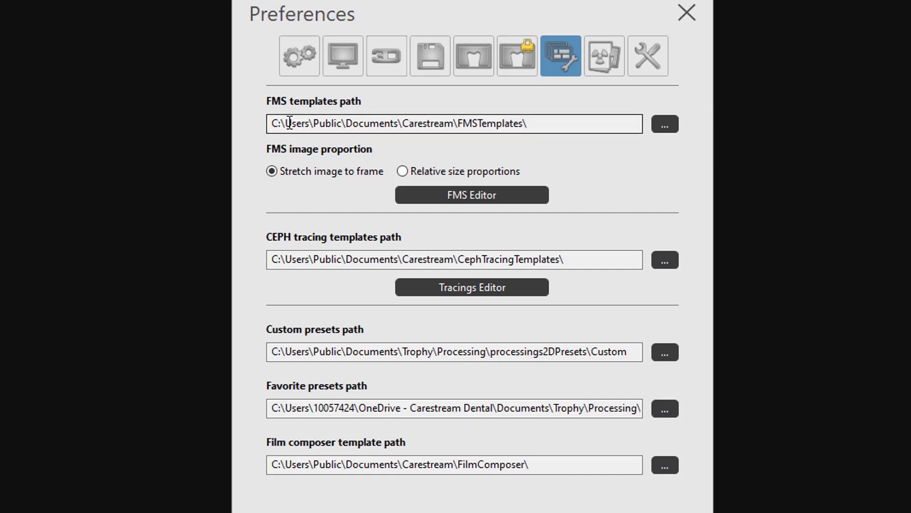
left_click_drag(273, 123, 560, 122)
left_click(560, 125)
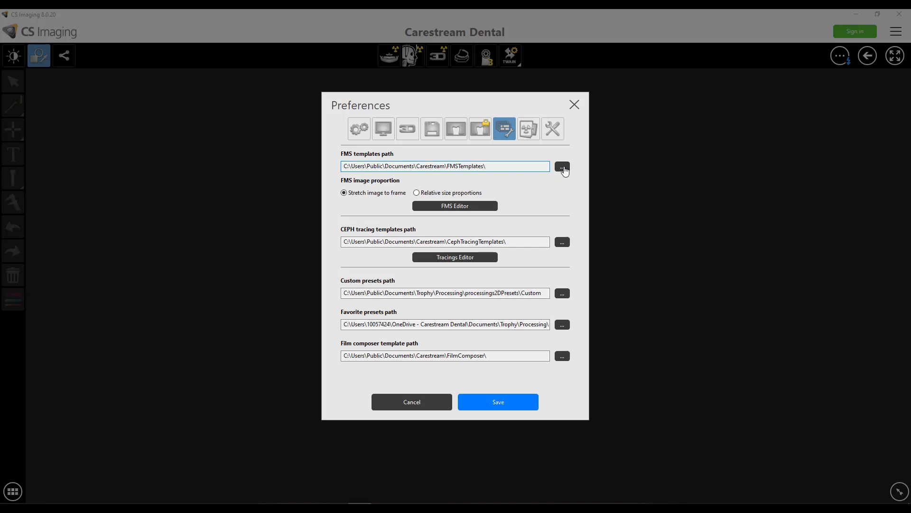
left_click(562, 167)
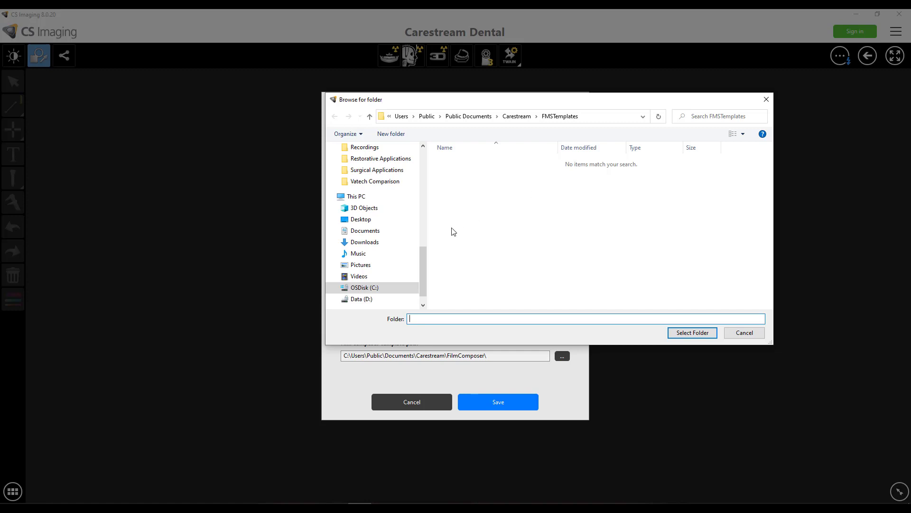
scroll(408, 285, "down", 1)
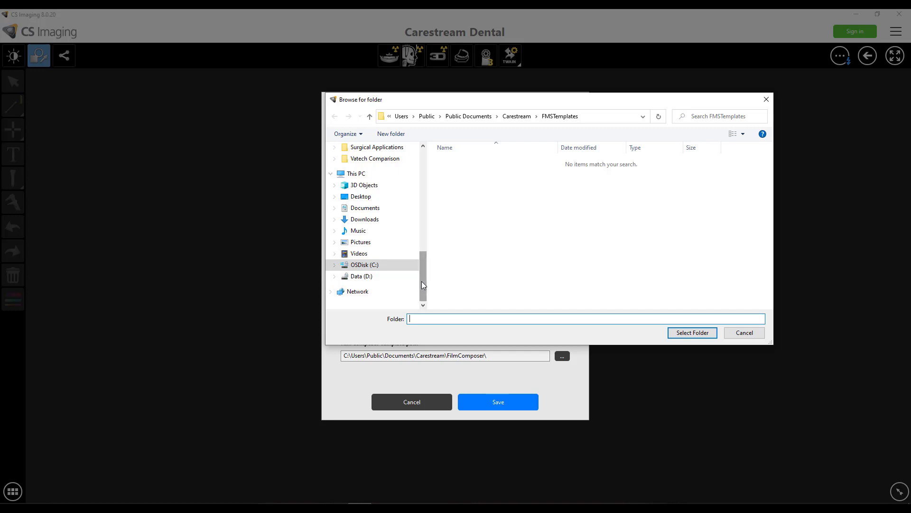
left_click(731, 336)
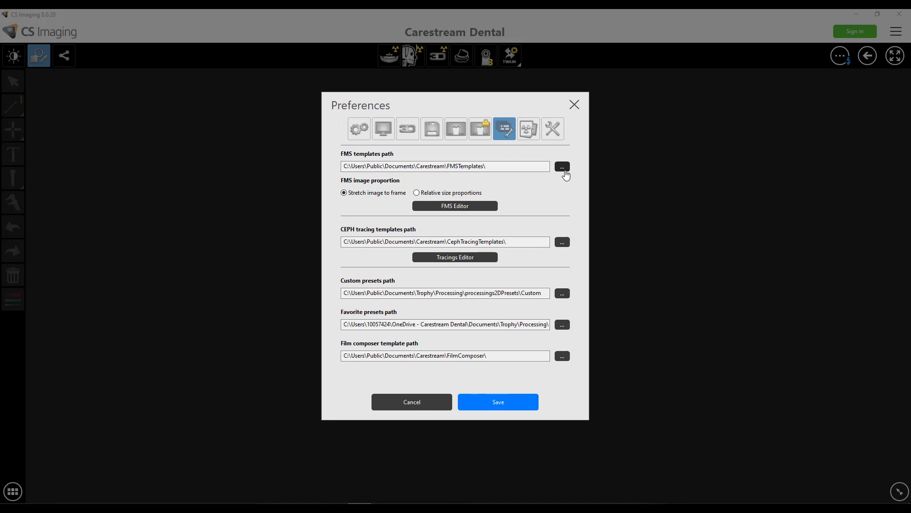
Open the Organize FMS dialog and preview the seven-frame Checkup template
left_click(561, 170)
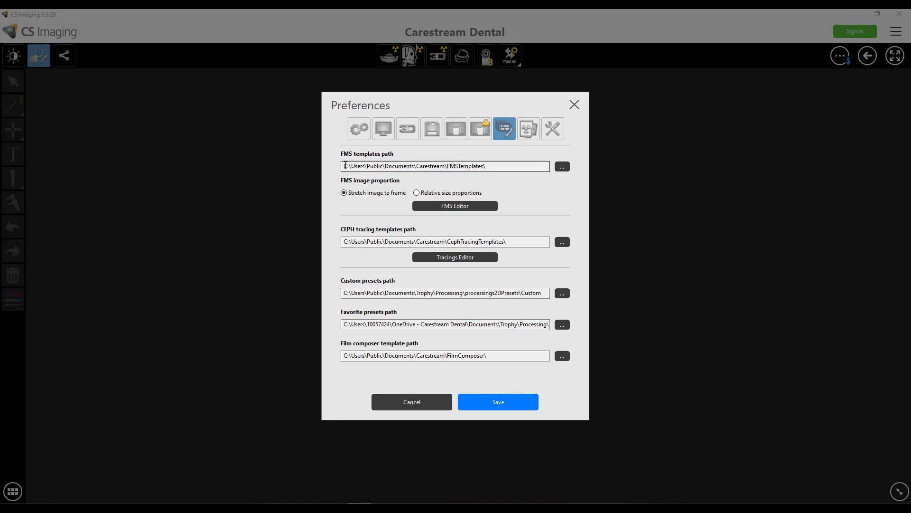
left_click(448, 208)
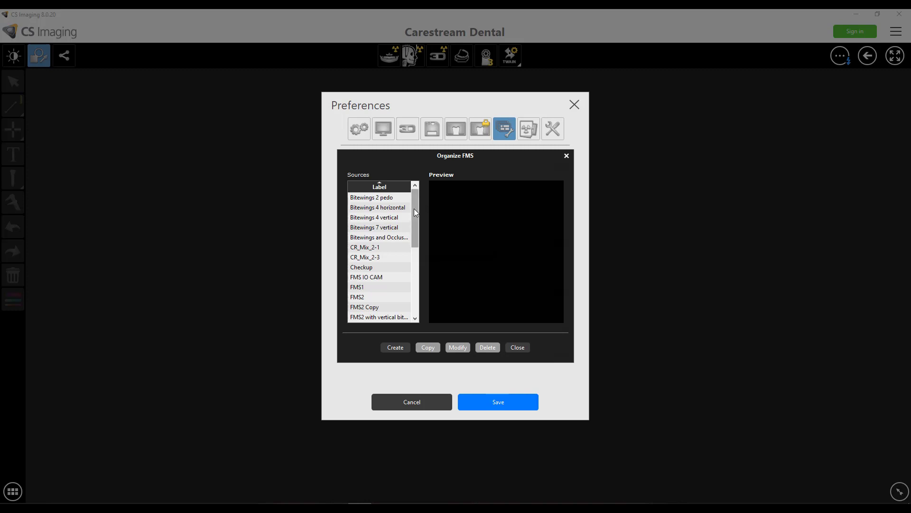
mouse_move(414, 209)
left_mouse_down()
mouse_move(414, 293)
mouse_move(411, 205)
left_mouse_up()
left_click(396, 348)
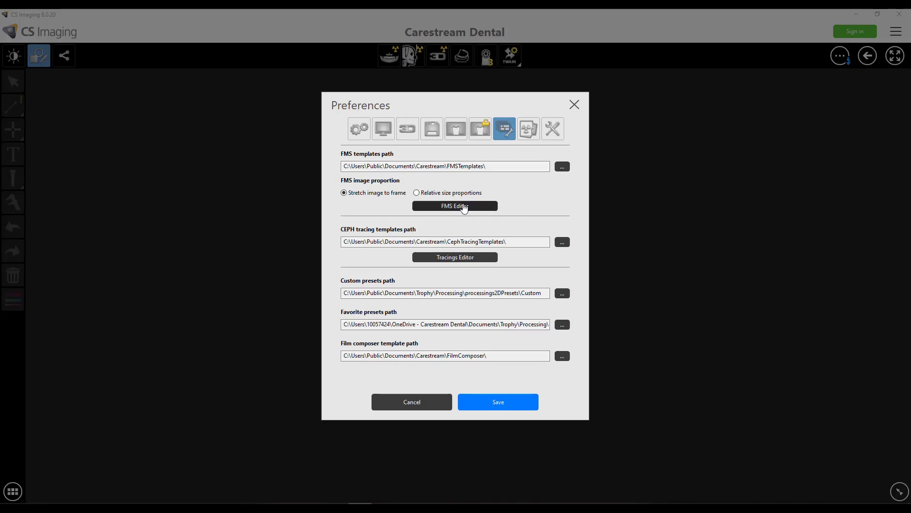
left_click(463, 206)
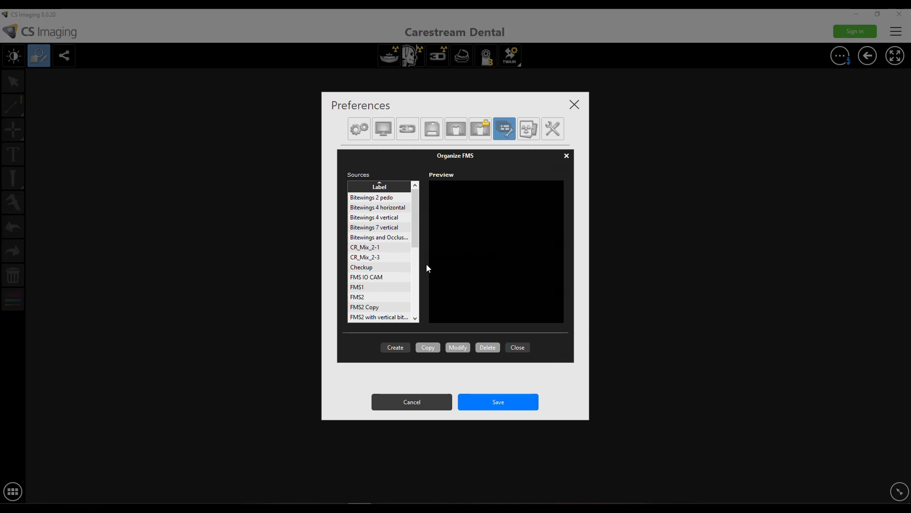
left_click(368, 268)
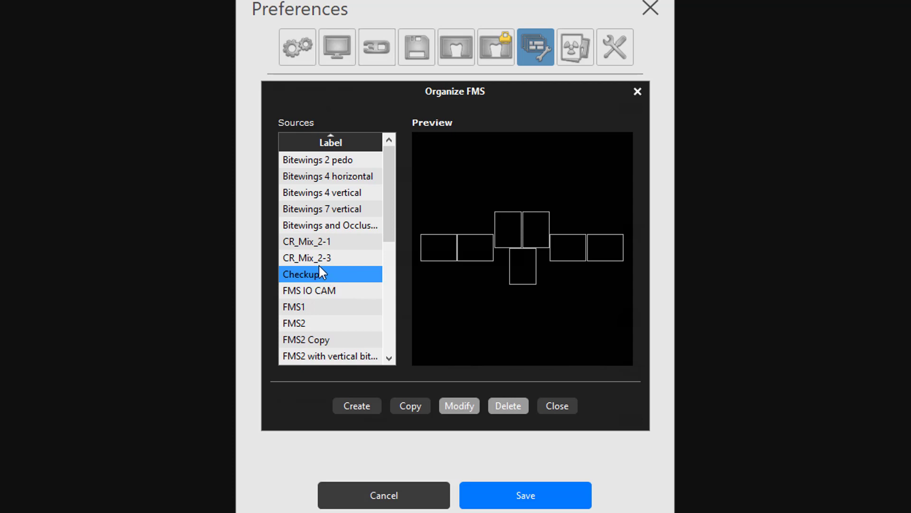
Copy the Checkup template under the name 'Recare' and scroll the list to it
left_click(411, 412)
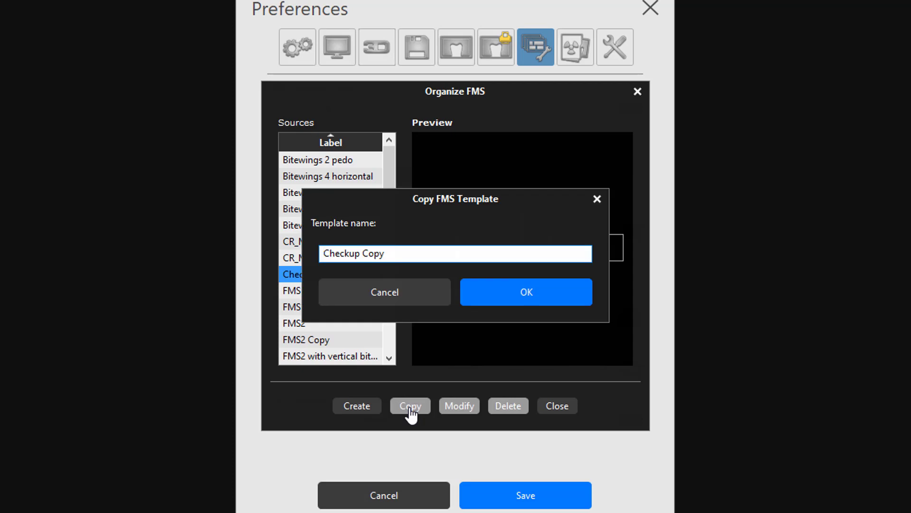
triple_click(354, 254)
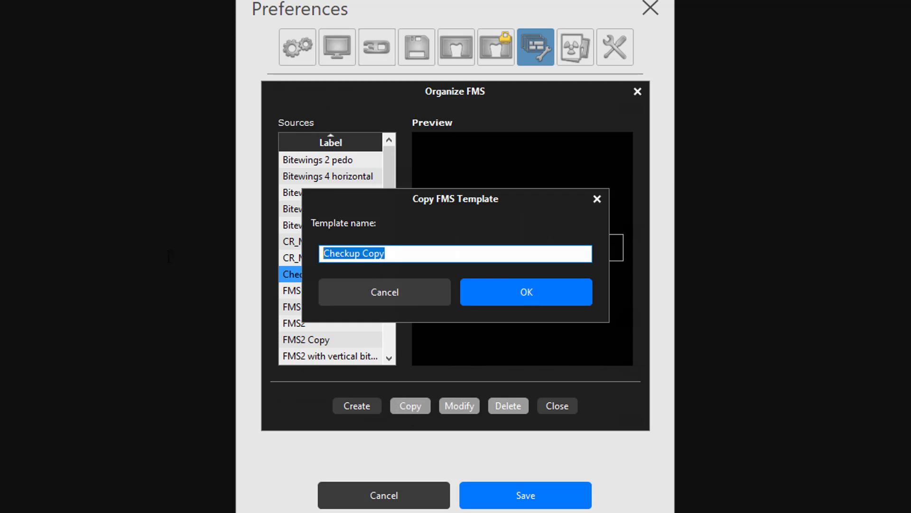
type("Recare")
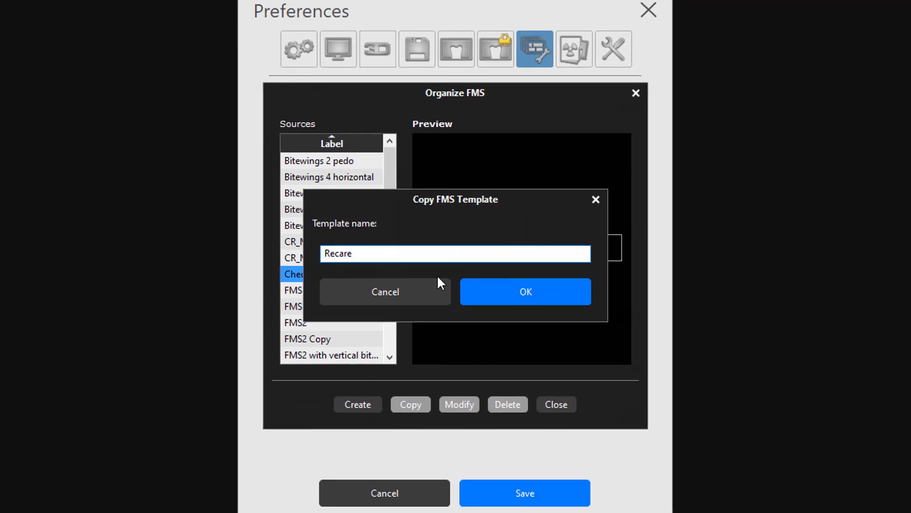
left_click(508, 297)
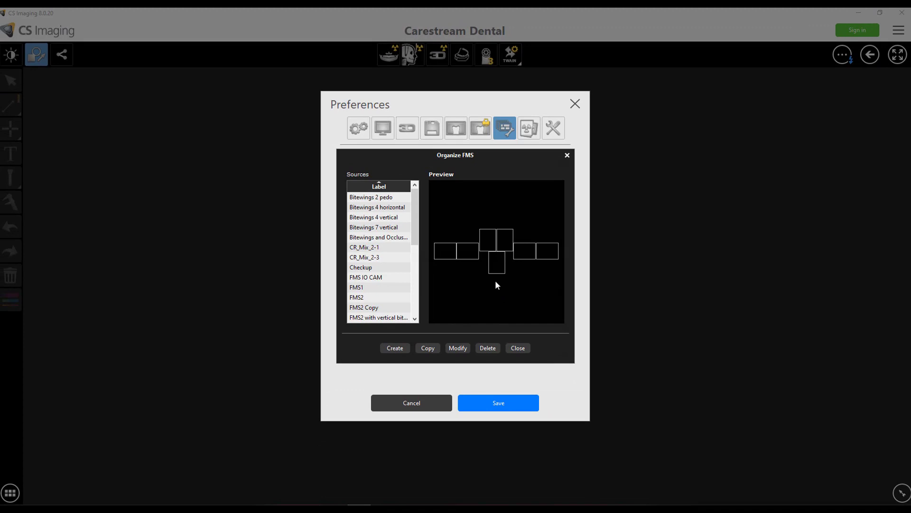
scroll(409, 286, "down", 4)
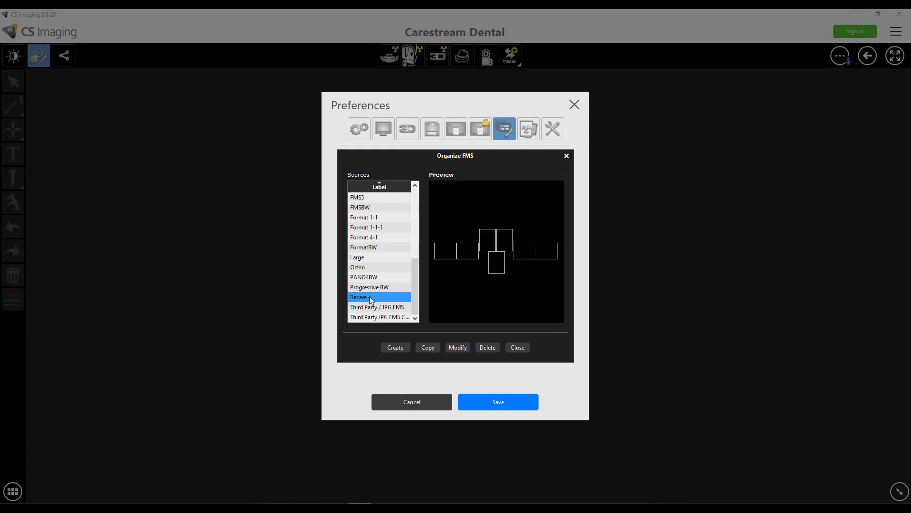
Open Recare.fmt in FMS Editor, move the Toolbox aside, and select the leftmost middle frame
left_click(452, 351)
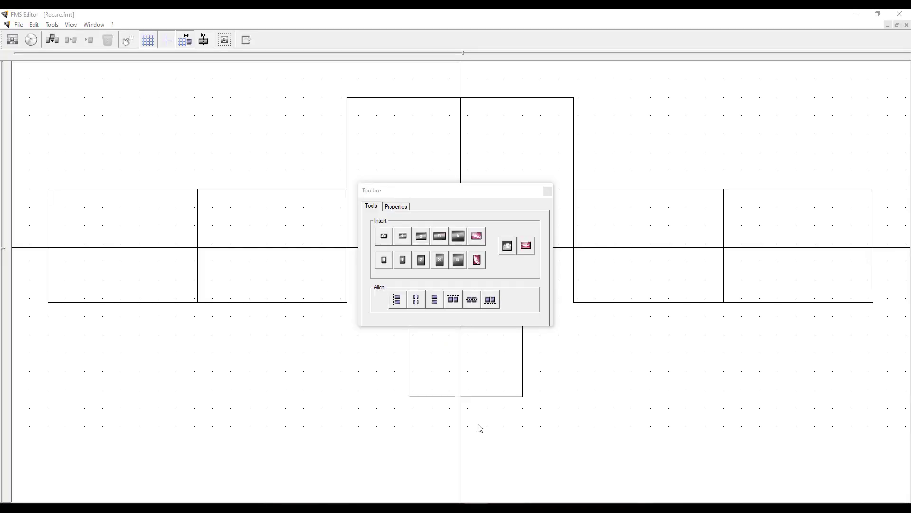
left_click(411, 197)
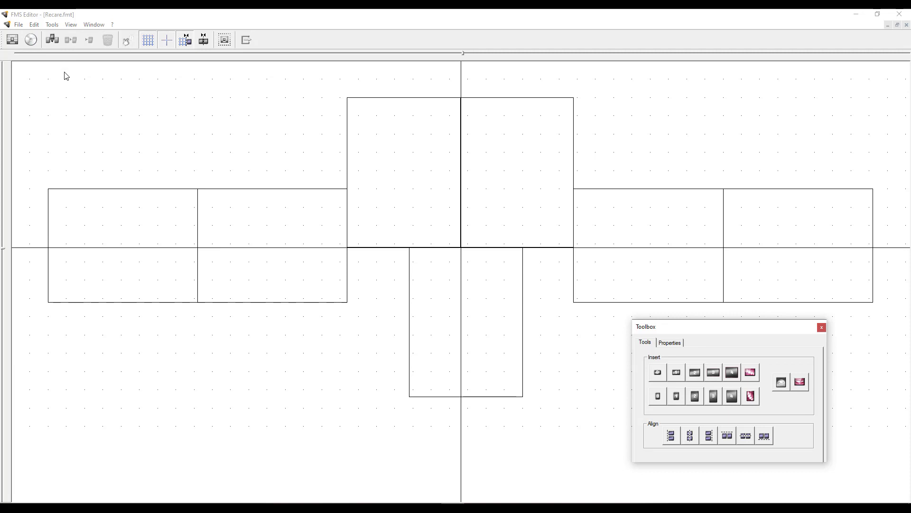
left_click(135, 212)
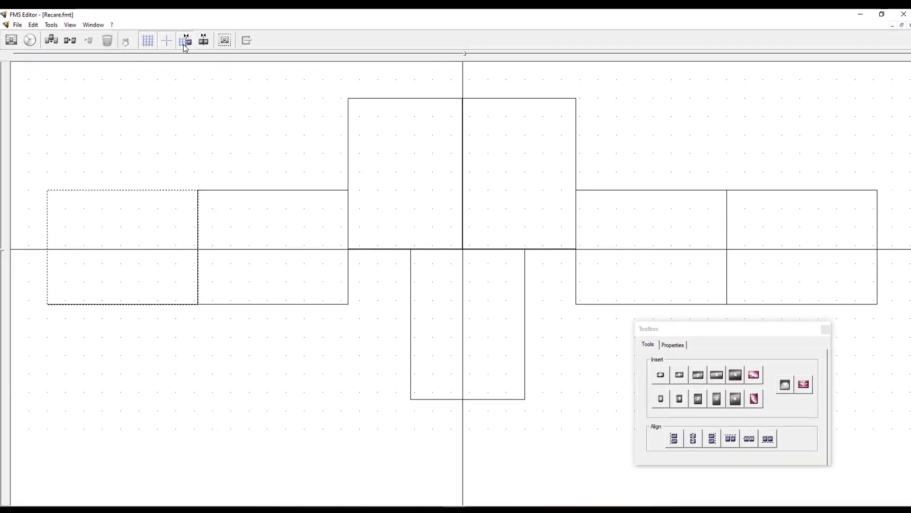
Drag the two left frames into a side-by-side pair just below the horizontal centre line
left_click_drag(149, 218, 143, 148)
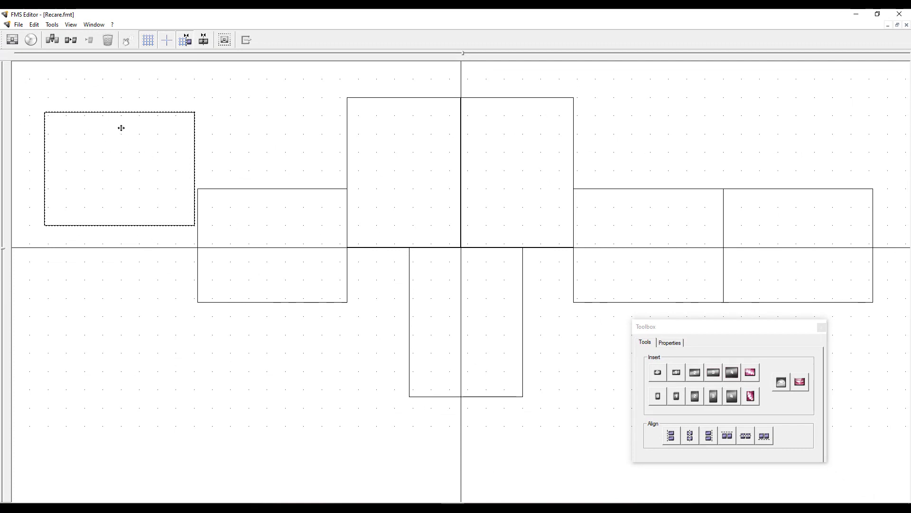
left_click_drag(233, 209, 230, 133)
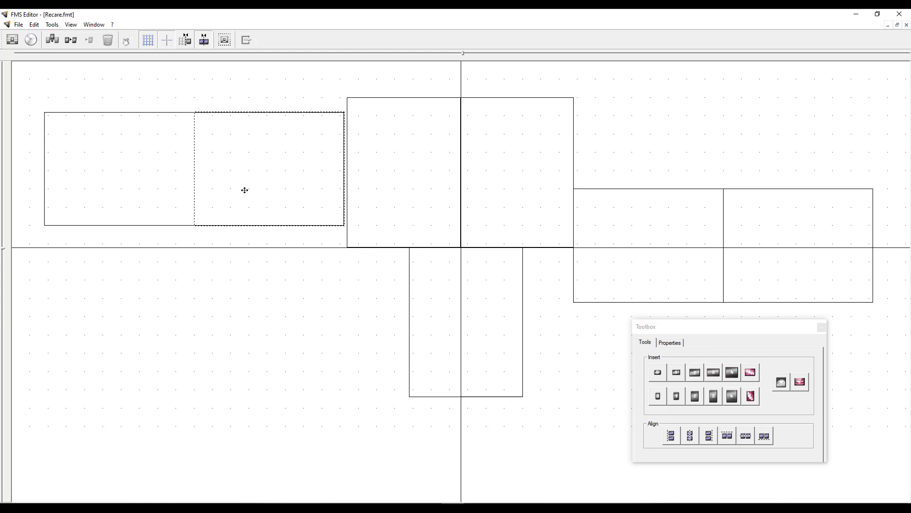
left_click_drag(163, 203, 163, 272)
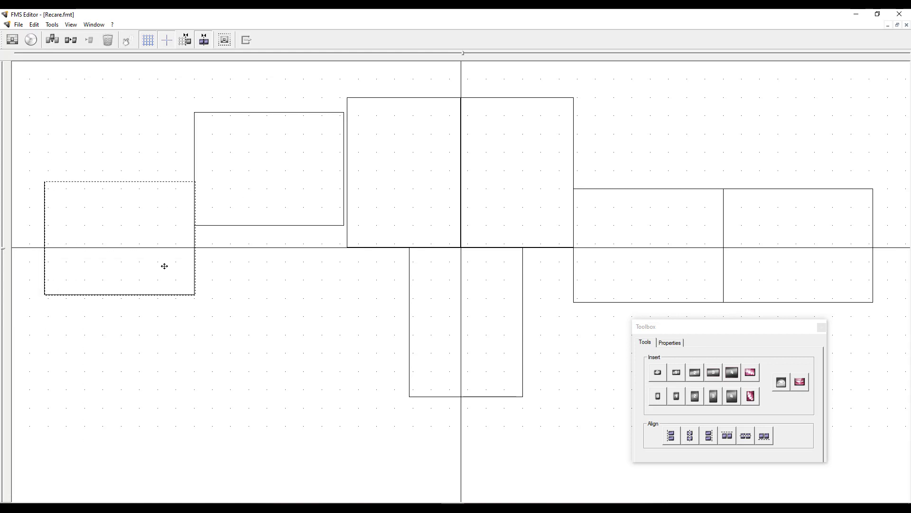
left_click_drag(251, 222, 244, 274)
left_click_drag(164, 277, 157, 320)
left_click_drag(248, 274, 247, 318)
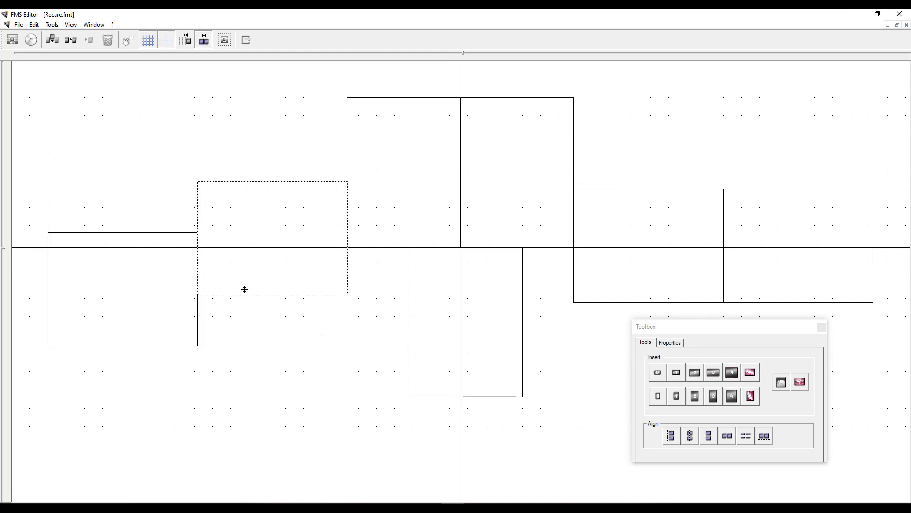
left_click_drag(245, 284, 244, 336)
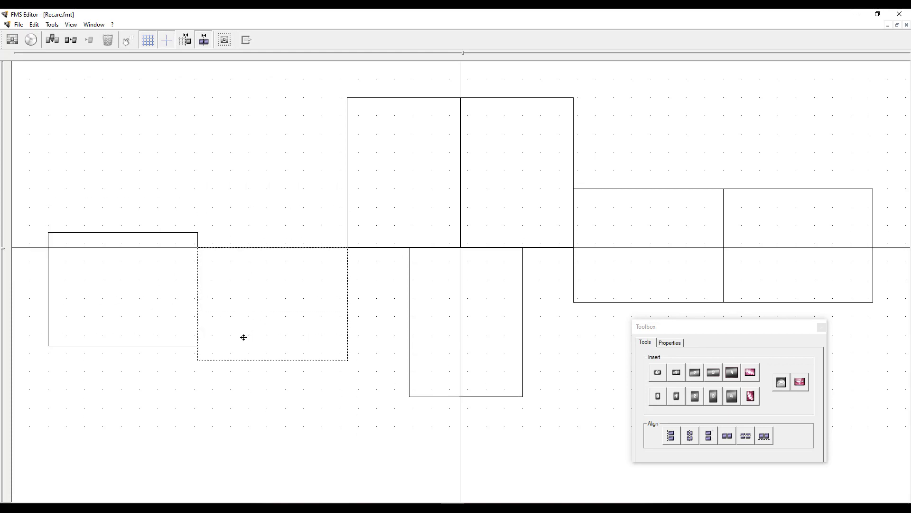
left_click(132, 343)
left_click_drag(132, 343, 130, 355)
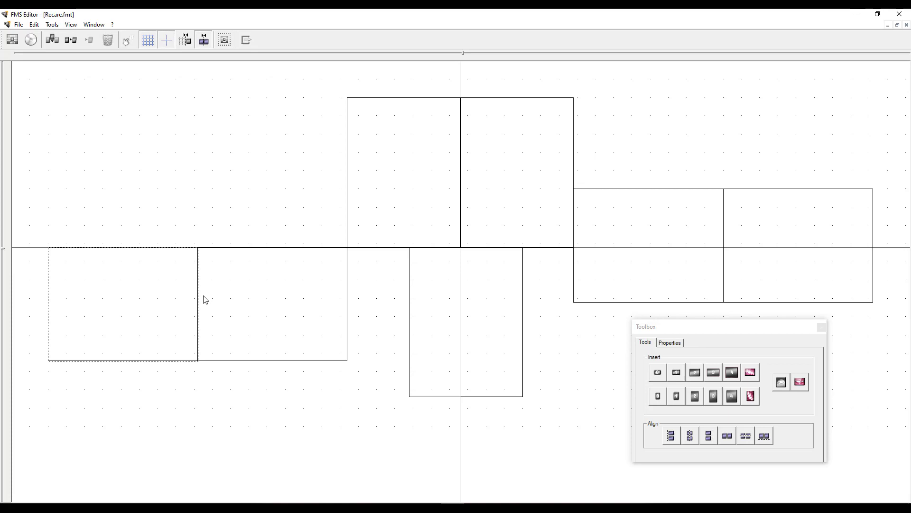
Move frames 1 and 2 up together, then down to straddle the centre line level with frames 3 and 4
left_click(203, 42)
left_click_drag(127, 304, 127, 187)
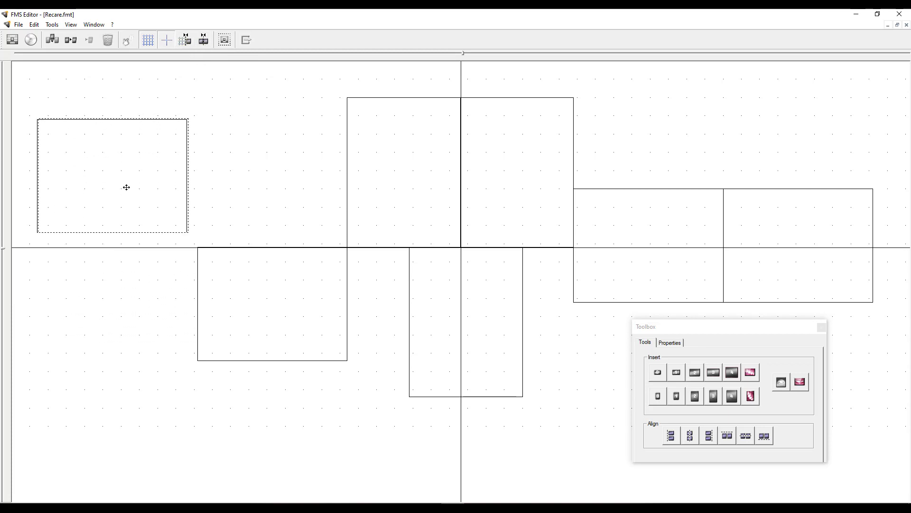
left_click_drag(203, 279, 191, 150)
left_click_drag(230, 271, 212, 150)
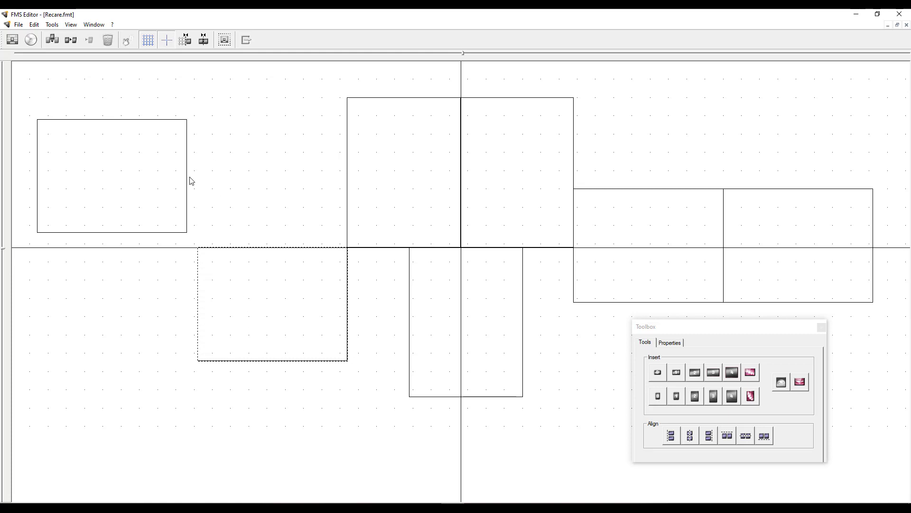
left_click_drag(250, 324, 239, 196)
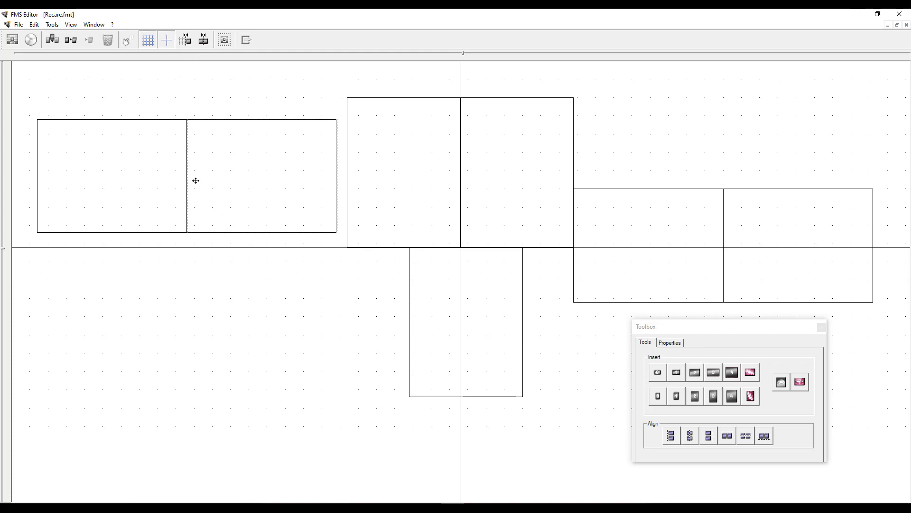
left_click_drag(261, 208, 265, 285)
left_click_drag(143, 213, 142, 288)
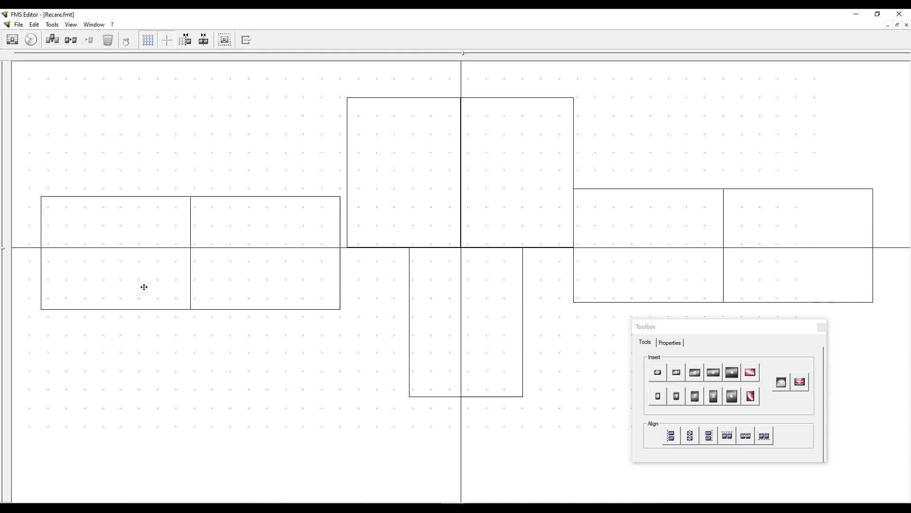
left_click(181, 158)
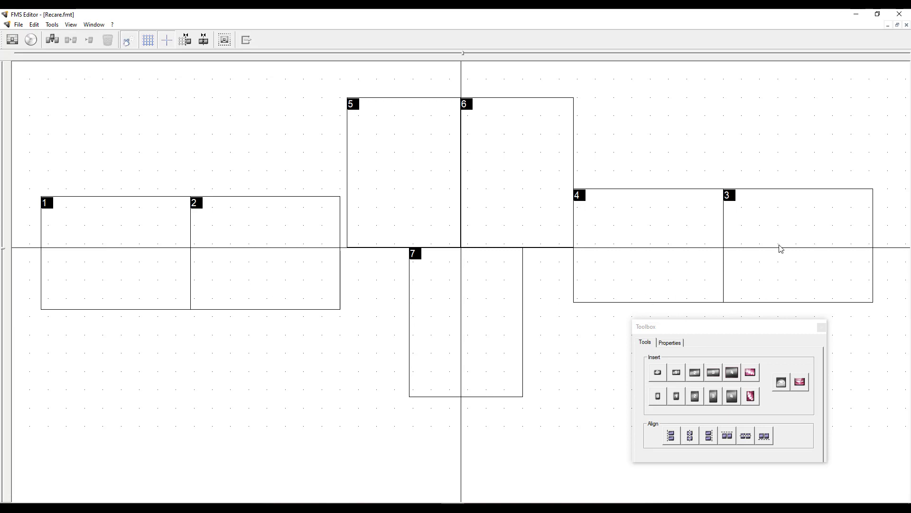
Number the panels: far right 1, its neighbour 2, left pair 3–4, top pair 5–6, bottom 7
left_click(790, 221)
left_click(628, 228)
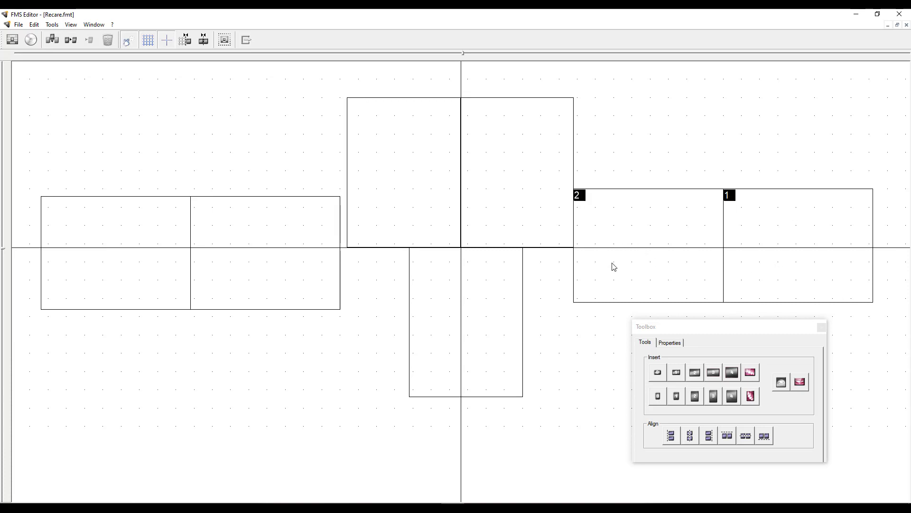
left_click(119, 231)
left_click(216, 233)
left_click(406, 154)
left_click(542, 138)
left_click(484, 285)
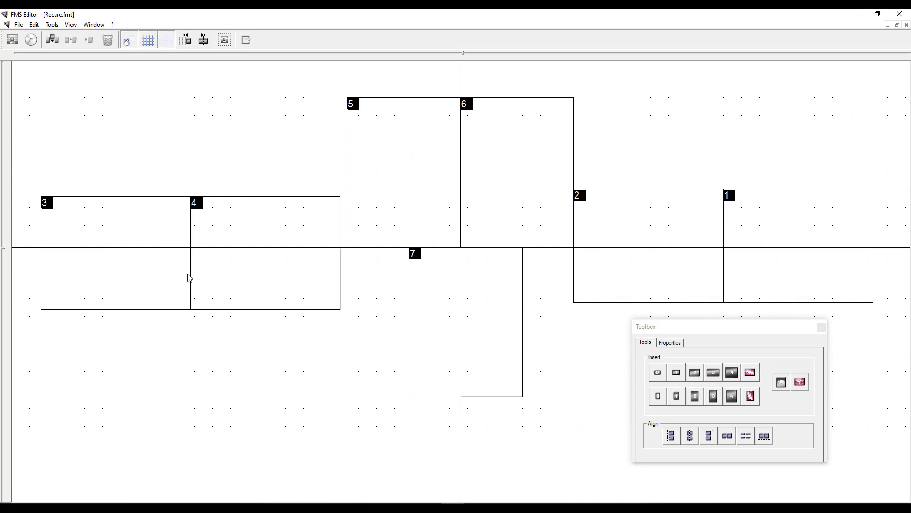
Reset numbering and try starting from the leftmost panel, with far right as 2 and its neighbour as 3
left_click(129, 41)
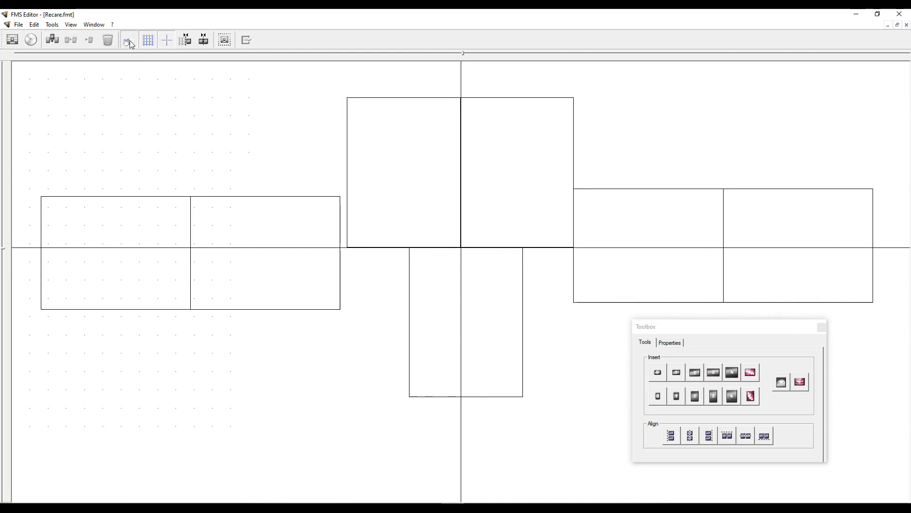
left_click(130, 41)
left_click(114, 222)
left_click(784, 231)
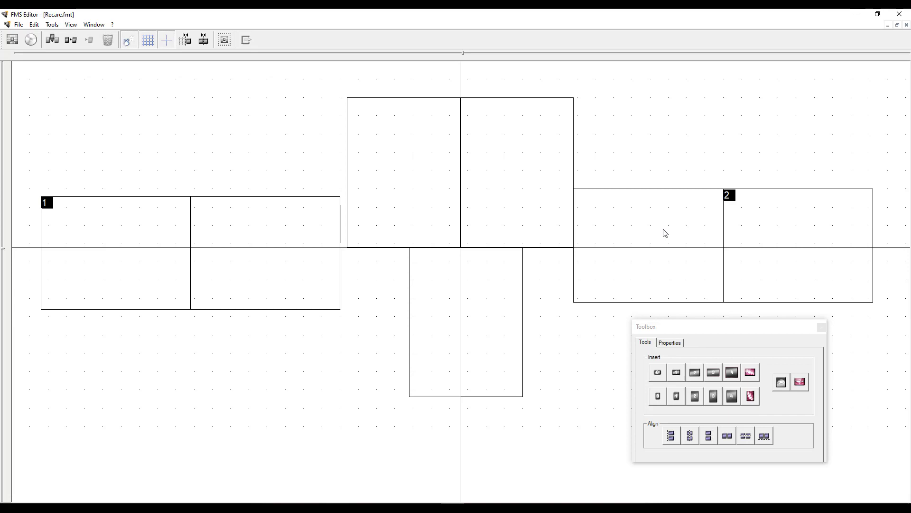
left_click(663, 231)
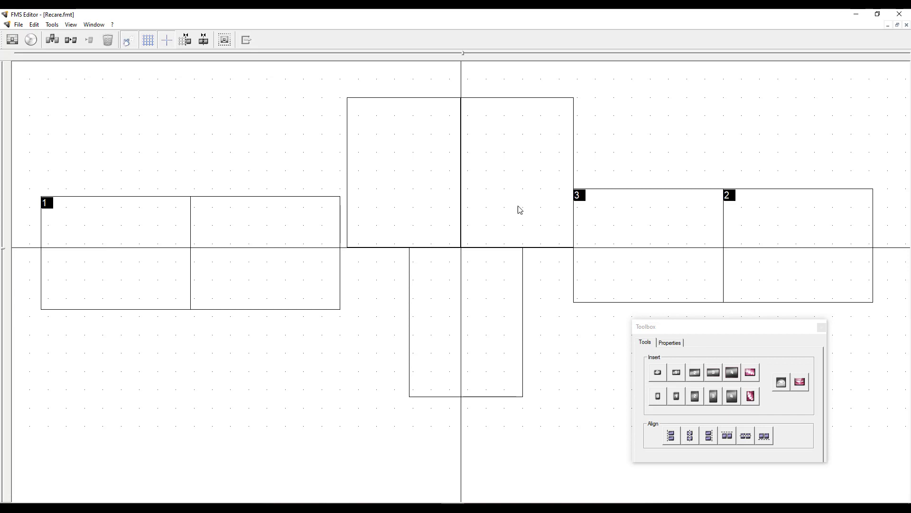
Reset numbering again and finalise: far right 1, neighbour 2, left pair 3–4, top pair 5–6, bottom 7
left_click(127, 42)
left_click(130, 41)
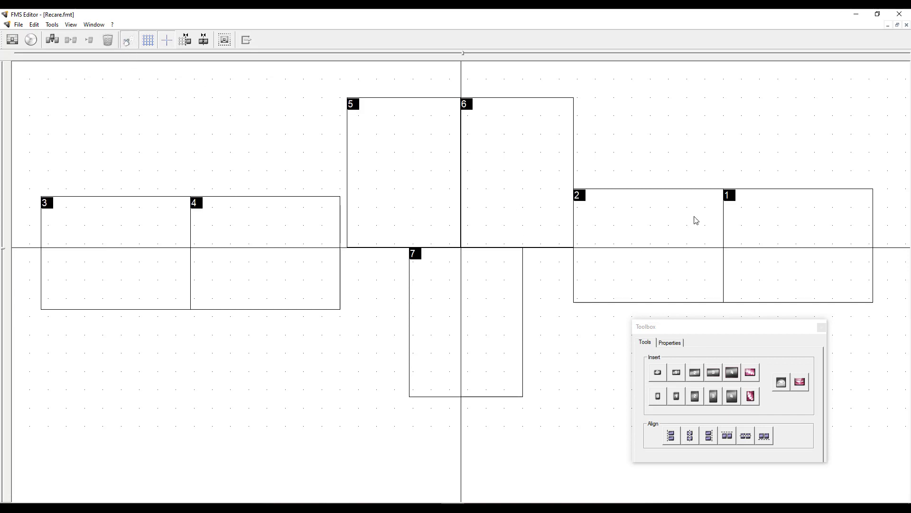
left_click(777, 234)
left_click(651, 223)
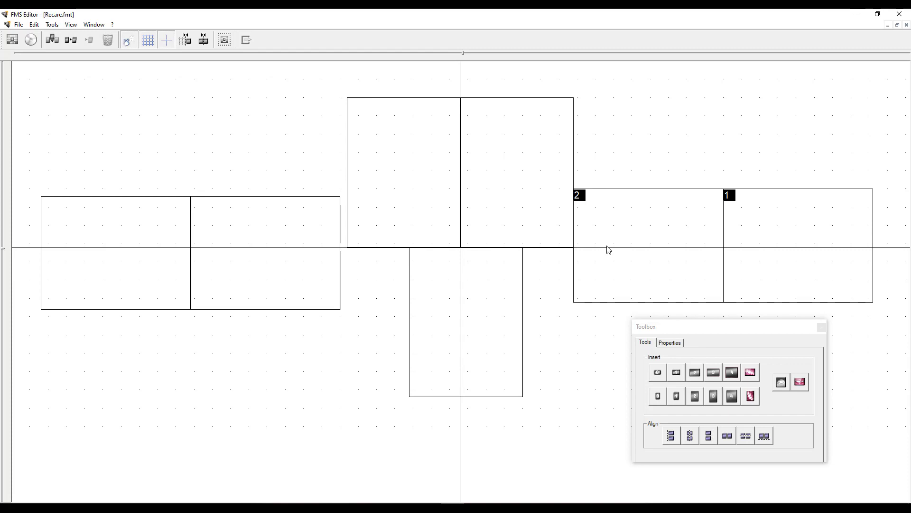
left_click(105, 230)
left_click(302, 216)
left_click(375, 177)
left_click(466, 165)
left_click(478, 295)
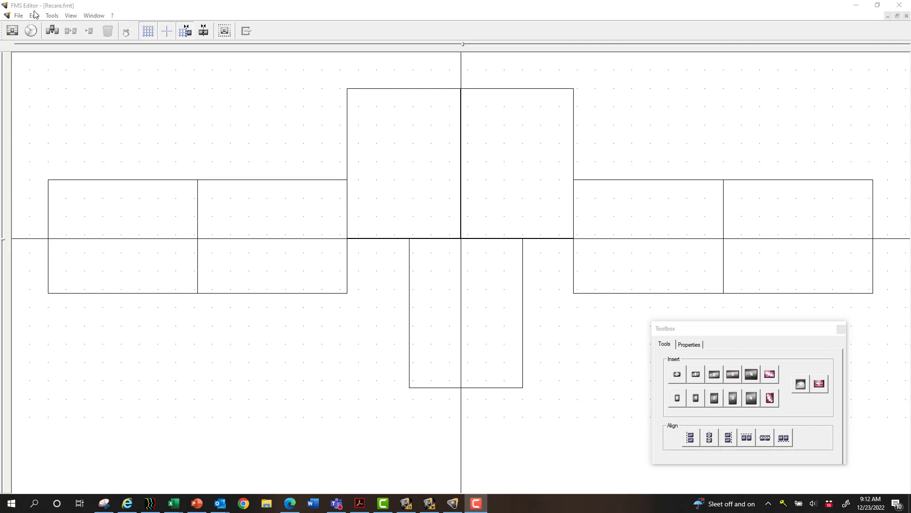
left_click(19, 15)
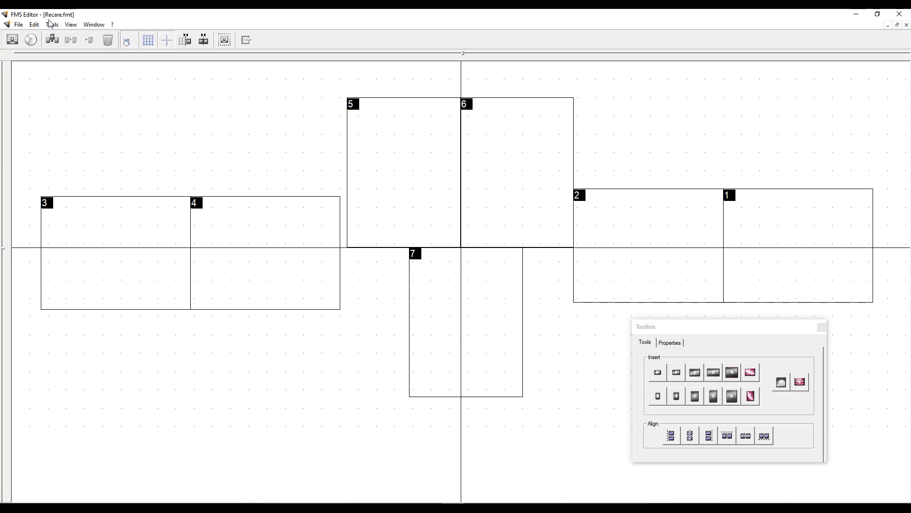
Save the layout as a new file, adding the user's name in front of Recare.fmt
left_click(21, 26)
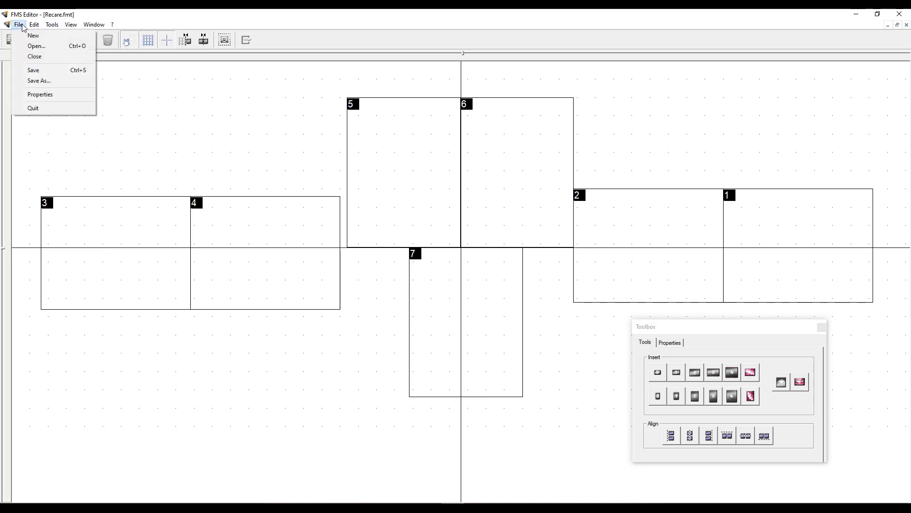
left_click(34, 81)
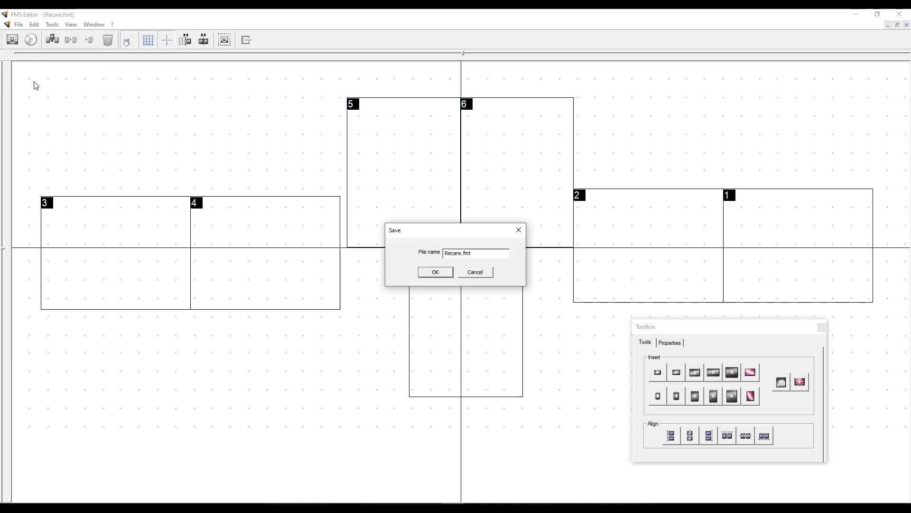
left_click(446, 253)
type("Kim-s")
key("BackSpace")
key("BackSpace")
key("BackSpace")
type("'s")
left_click(436, 274)
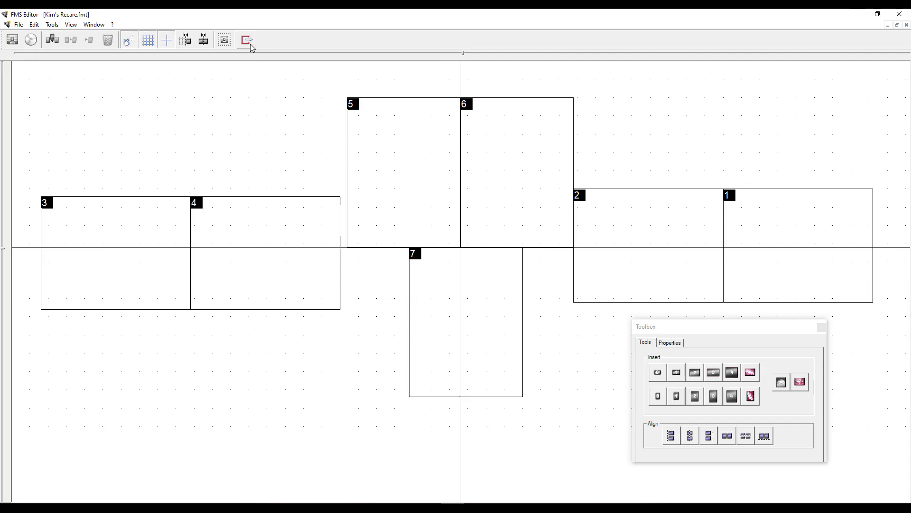
Close FMS Editor, save Preferences, and check that both Recare templates appear in the FMS template chooser
left_click(246, 40)
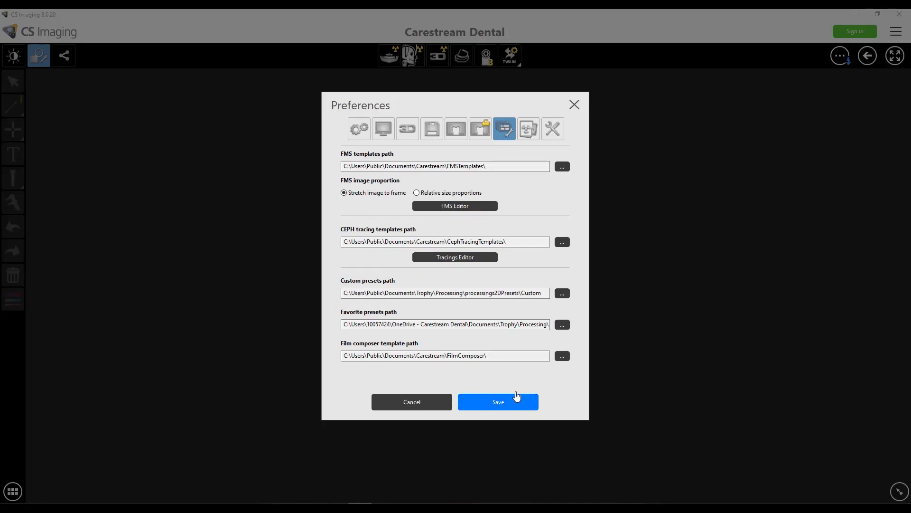
left_click(519, 402)
left_click(838, 57)
left_click(824, 182)
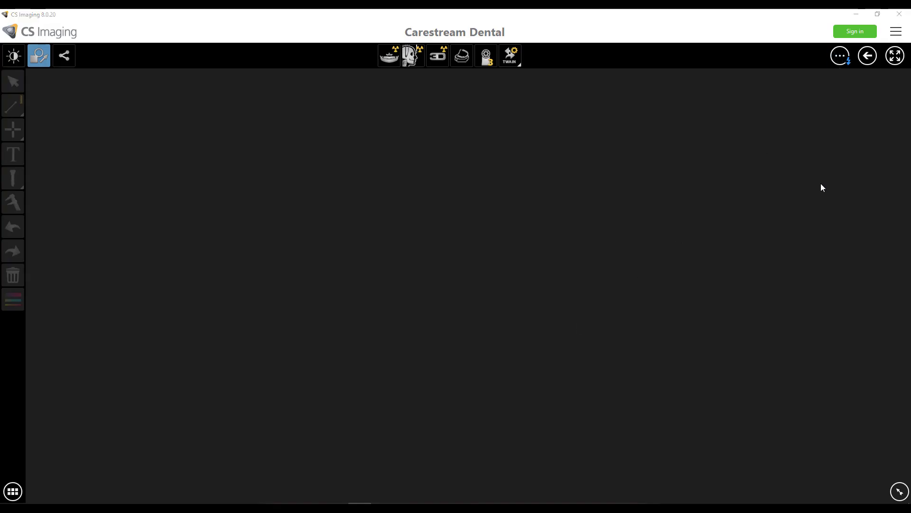
scroll(415, 270, "down", 5)
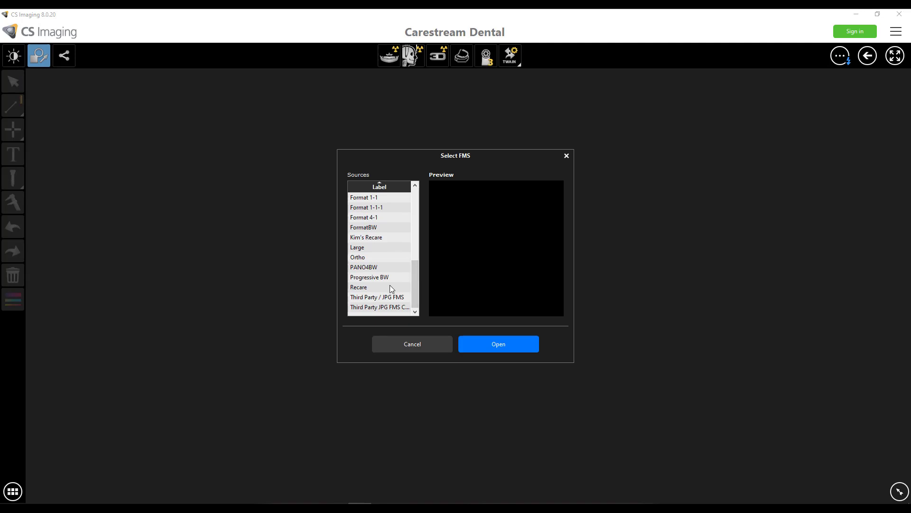
left_click(378, 288)
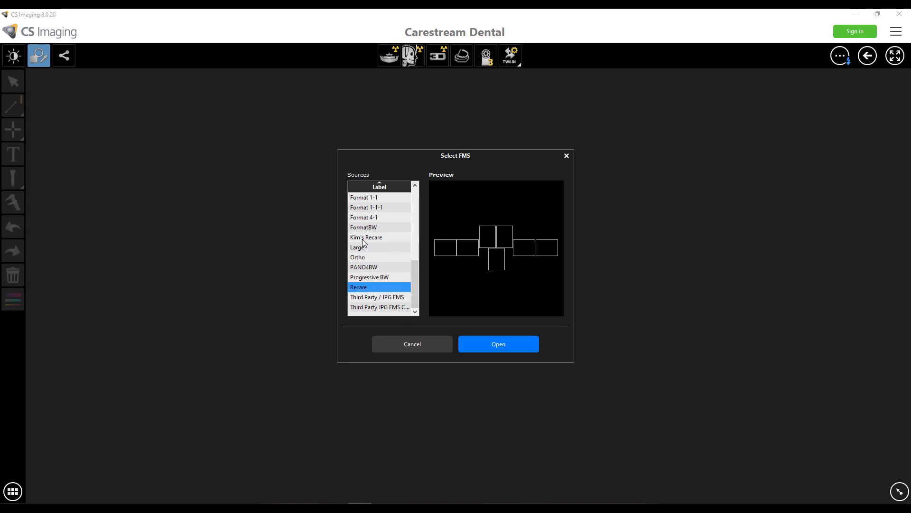
left_click(364, 240)
left_click(363, 287)
left_click(413, 344)
Reopen the FMS Editor from Preferences and open the user-named Recare template for editing
left_click(896, 31)
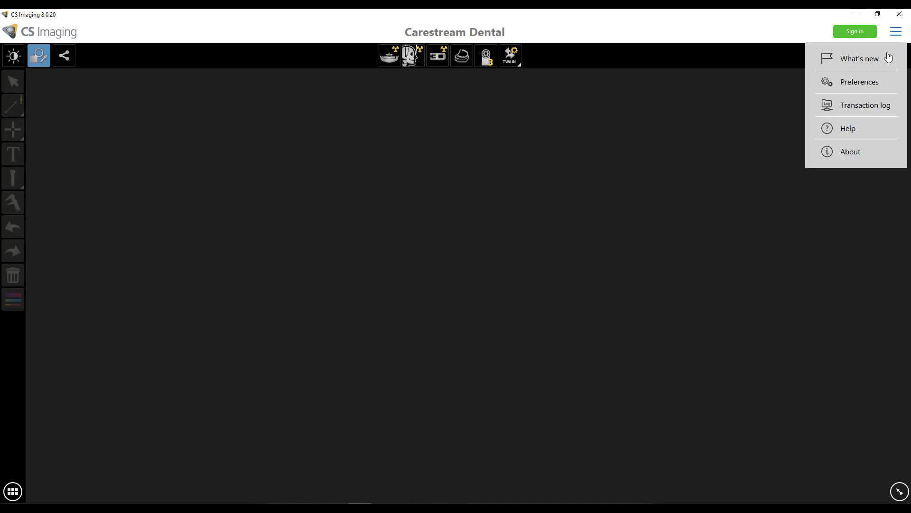
left_click(890, 96)
left_click(526, 127)
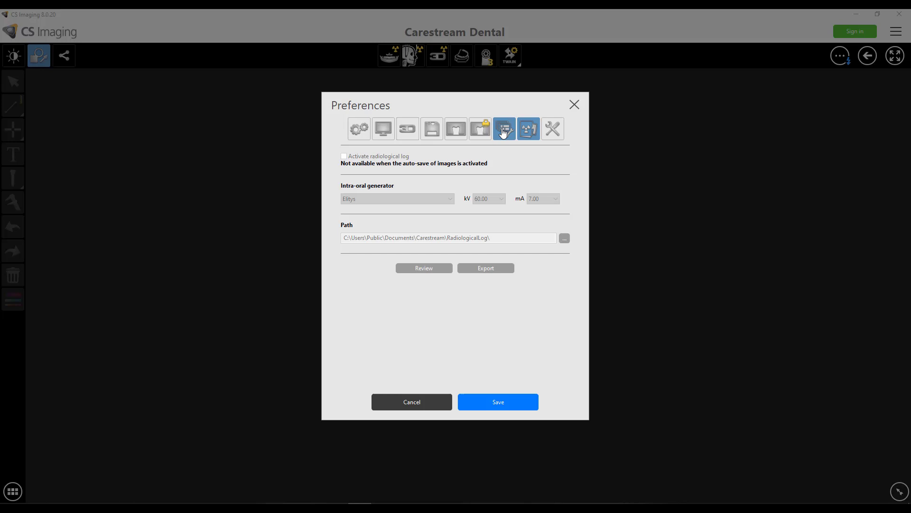
left_click(504, 131)
left_click(425, 204)
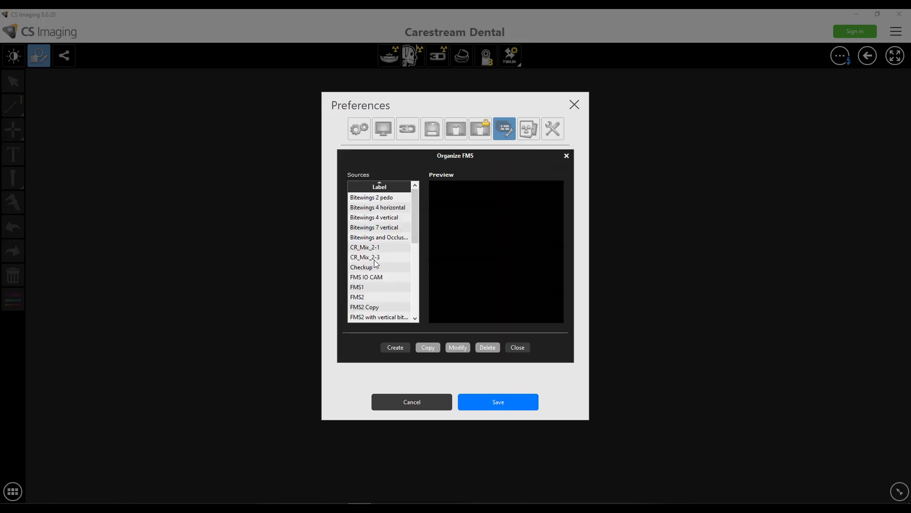
scroll(376, 269, "down", 5)
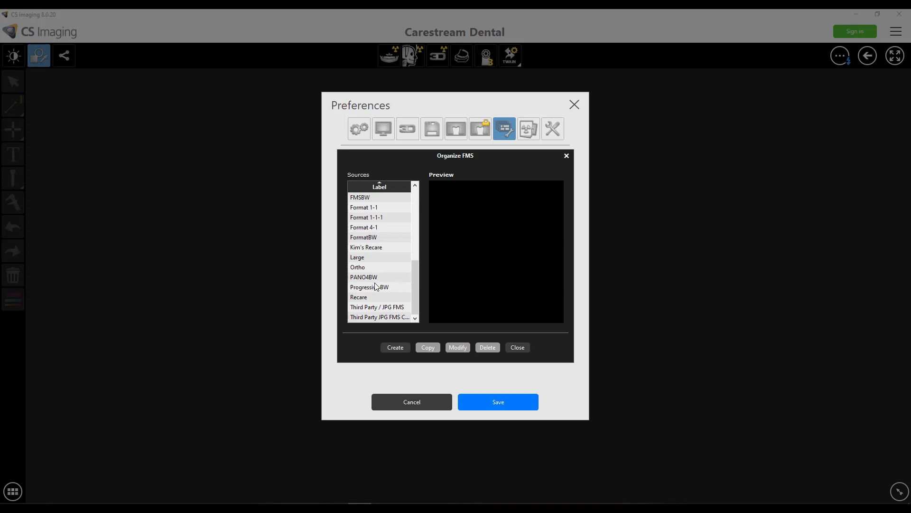
left_click(369, 247)
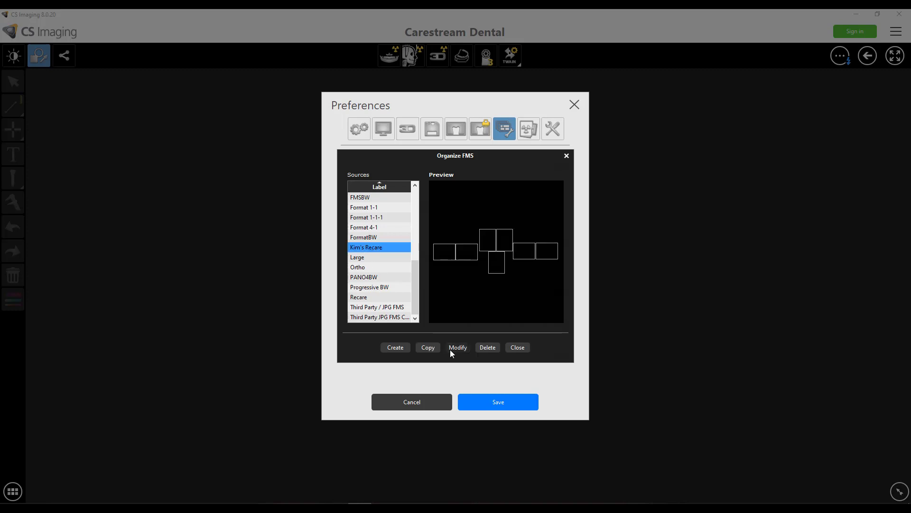
left_click(451, 349)
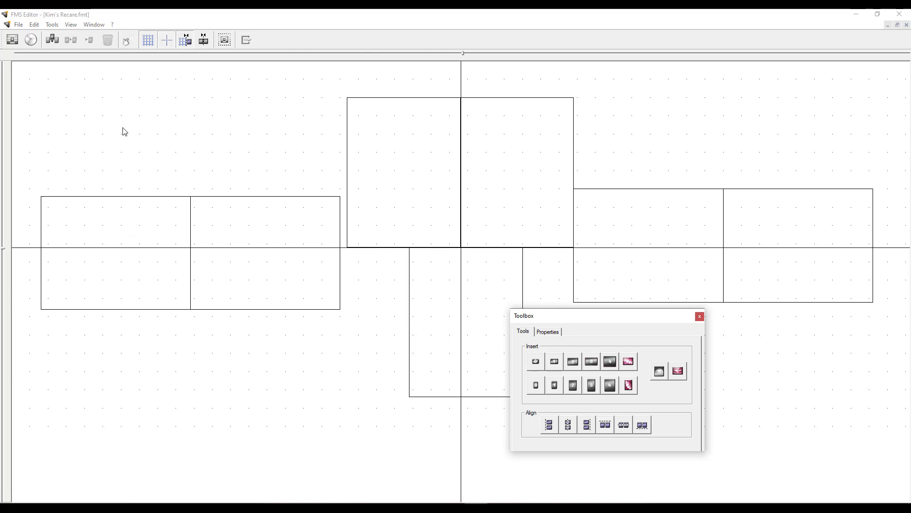
Move the Toolbox palette to the lower right so it no longer covers the template frames
left_click(149, 214)
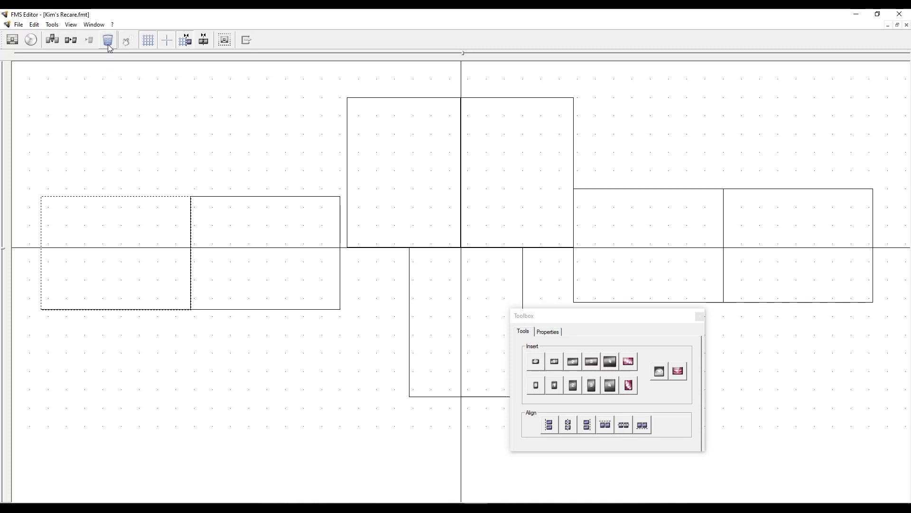
left_click(156, 134)
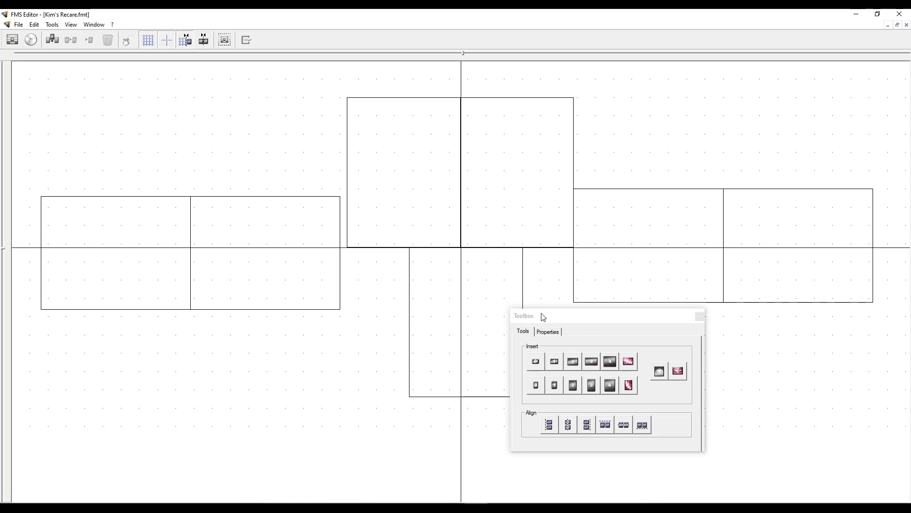
left_click(142, 287)
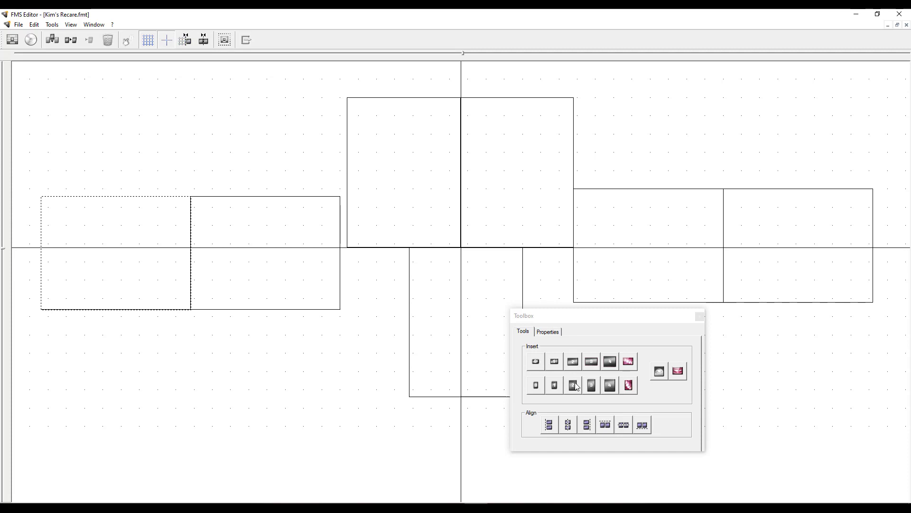
left_click_drag(576, 320, 667, 339)
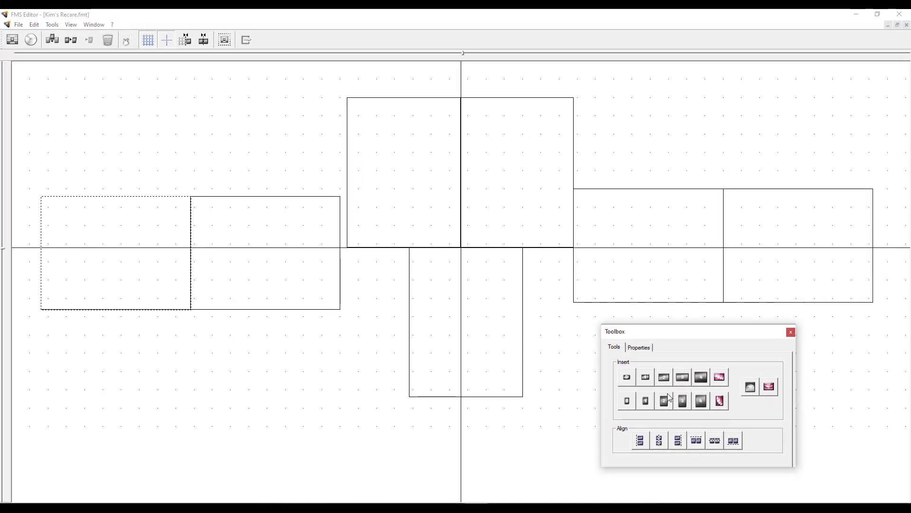
Insert a large Frame H2 and position it directly beneath the left pair of frames
left_click(666, 378)
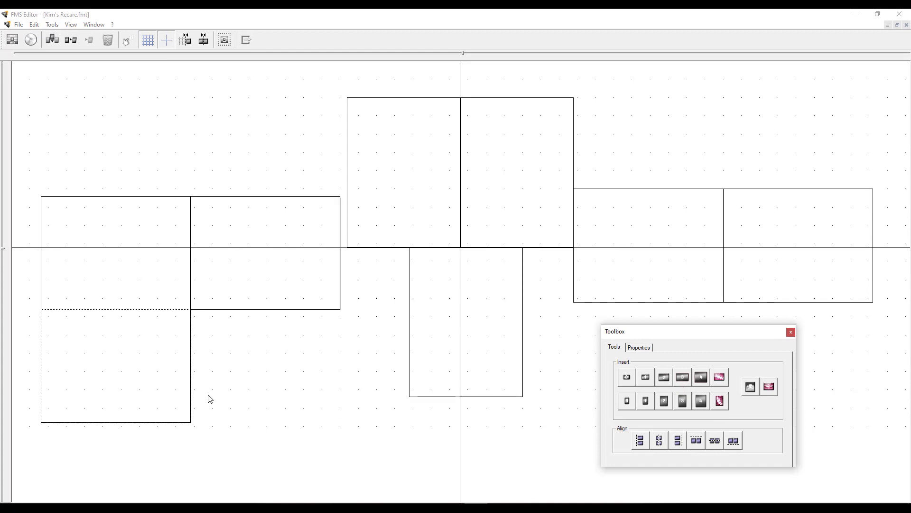
left_click_drag(166, 392, 248, 410)
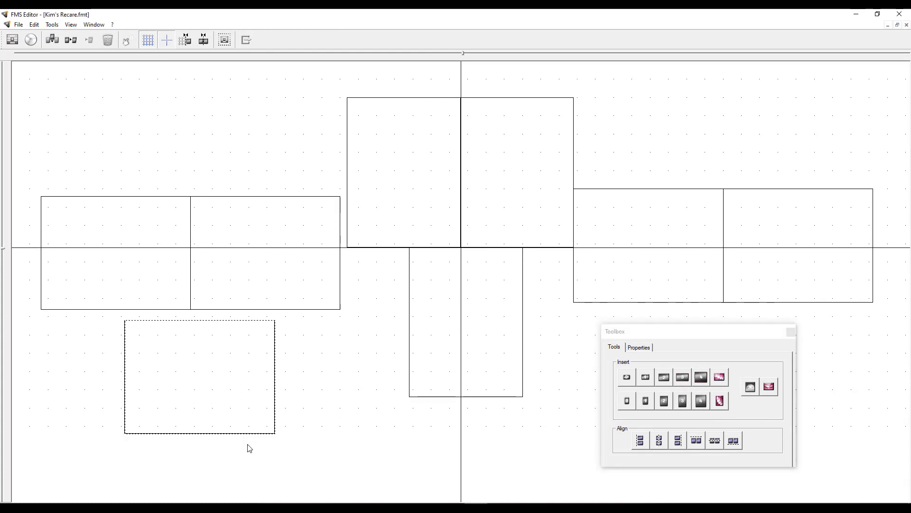
left_click_drag(731, 333, 825, 349)
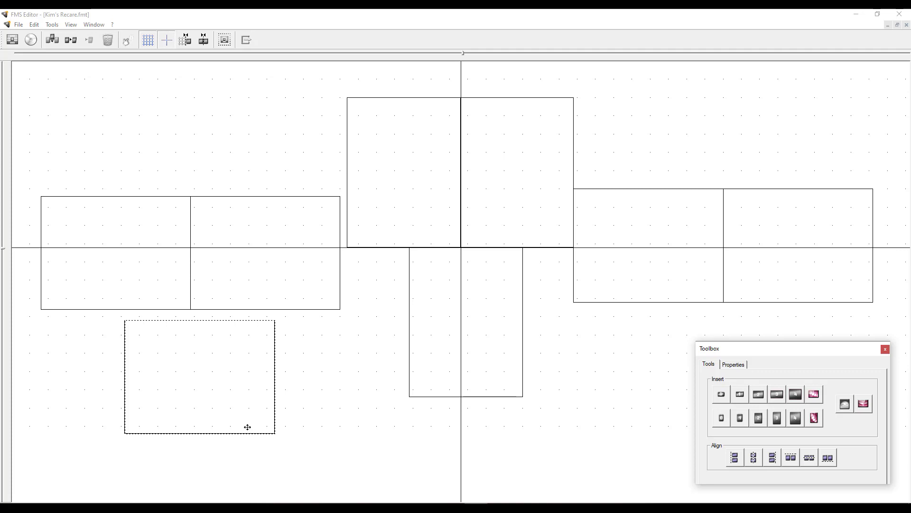
left_click(221, 395)
left_click_drag(220, 419, 262, 456)
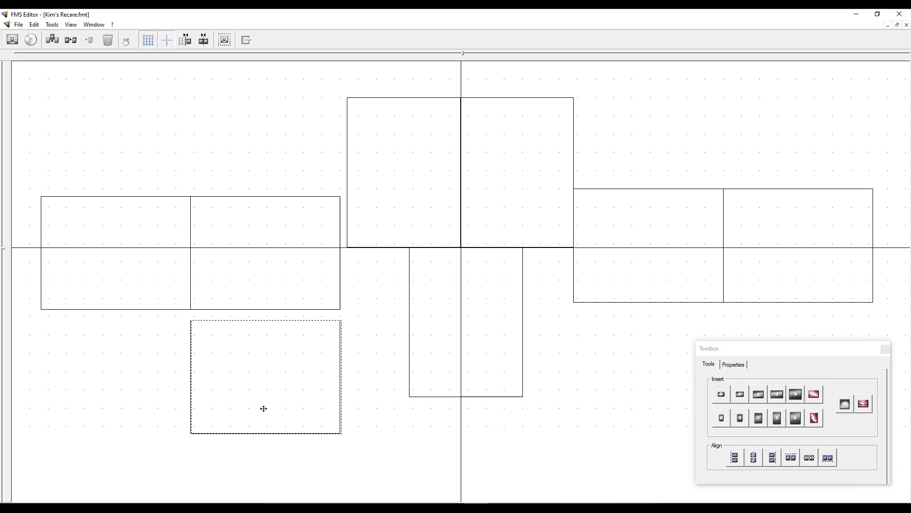
left_click_drag(263, 407, 216, 407)
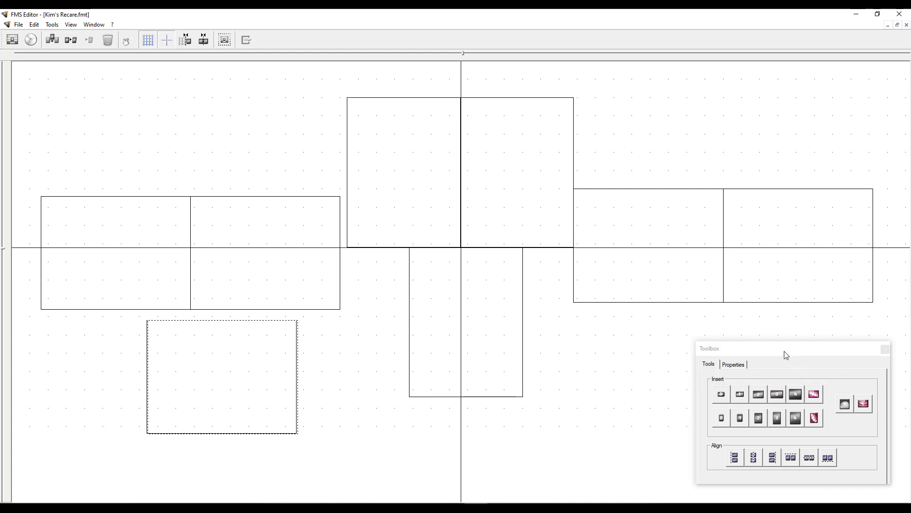
left_click_drag(786, 355, 683, 351)
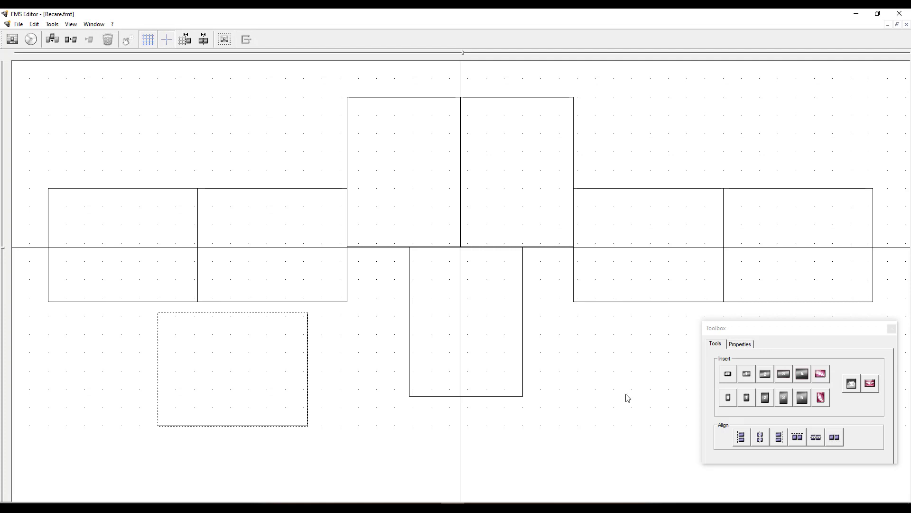
Delete the two top squares, the lower-middle frame and the large lower-left frame
left_click(420, 183)
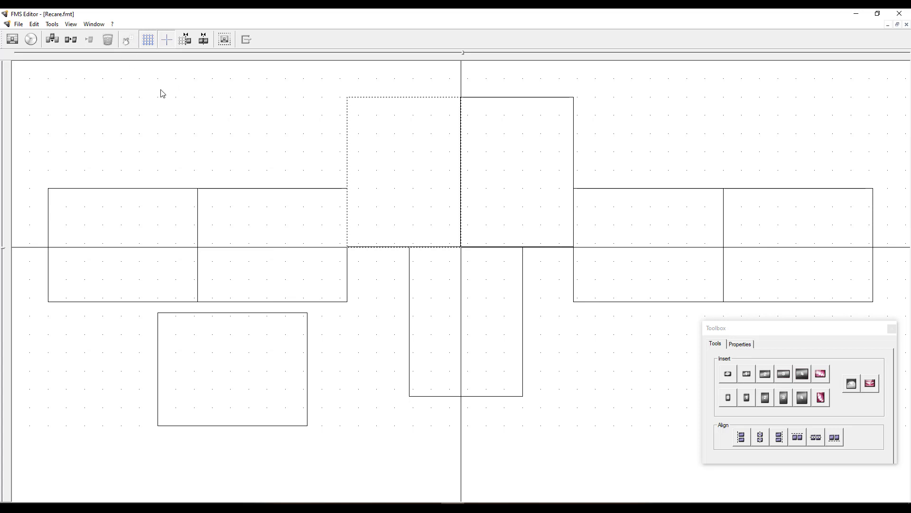
left_click(503, 137, "ctrl")
left_click(500, 289, "ctrl")
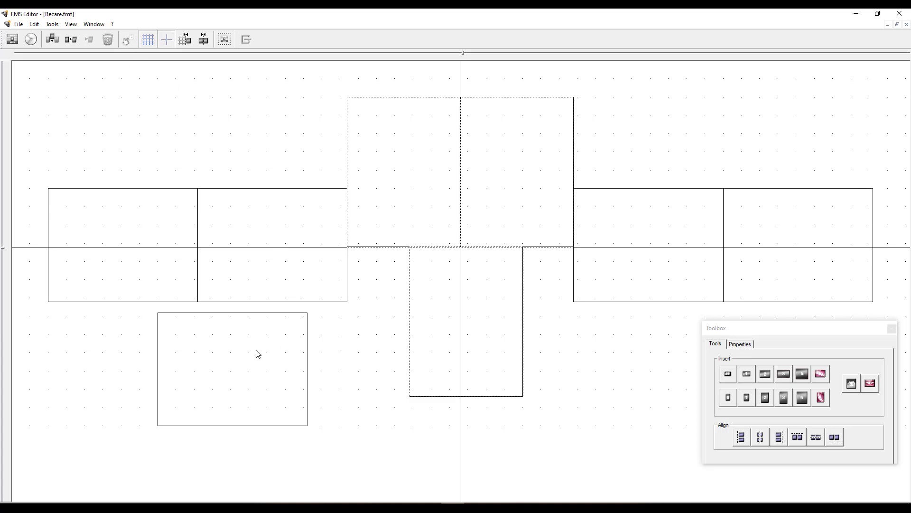
left_click(252, 357, "ctrl")
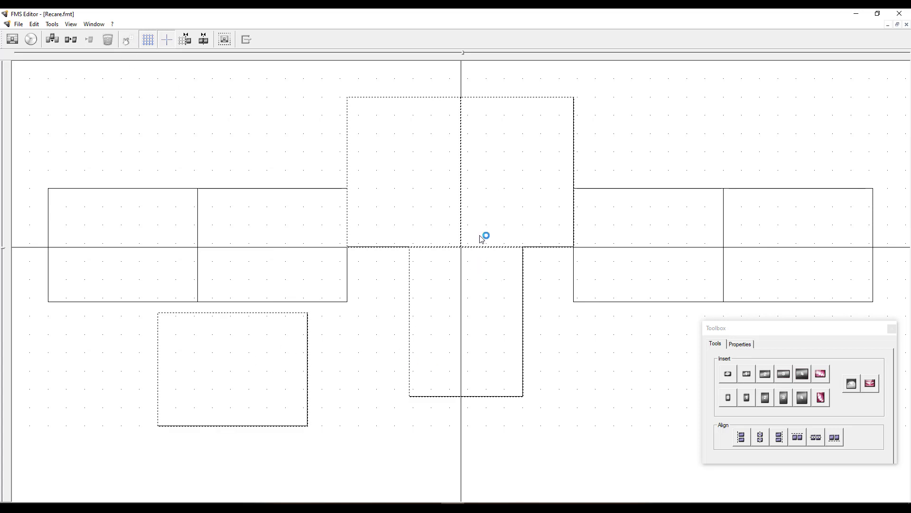
left_click(108, 39)
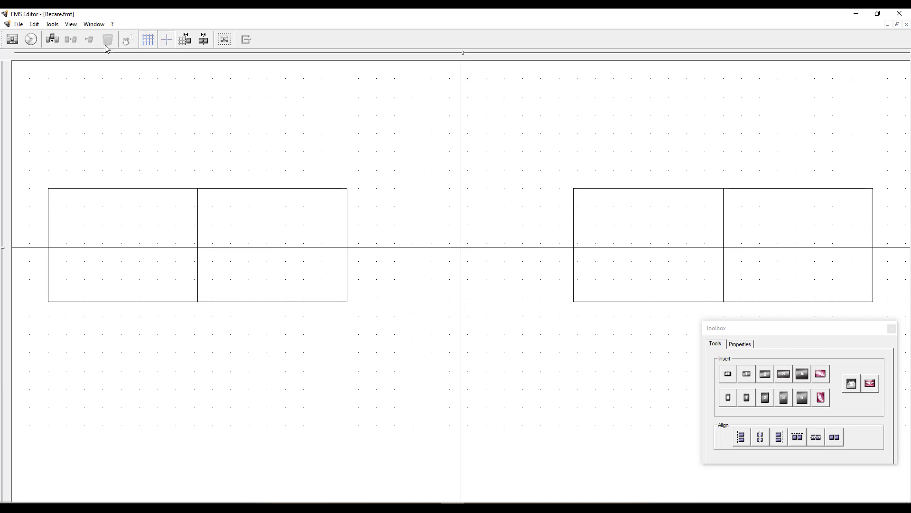
Slide the right frame pair left beside the left pair, with the vertical guide between them
left_click_drag(631, 281, 428, 279)
left_click_drag(772, 281, 568, 276)
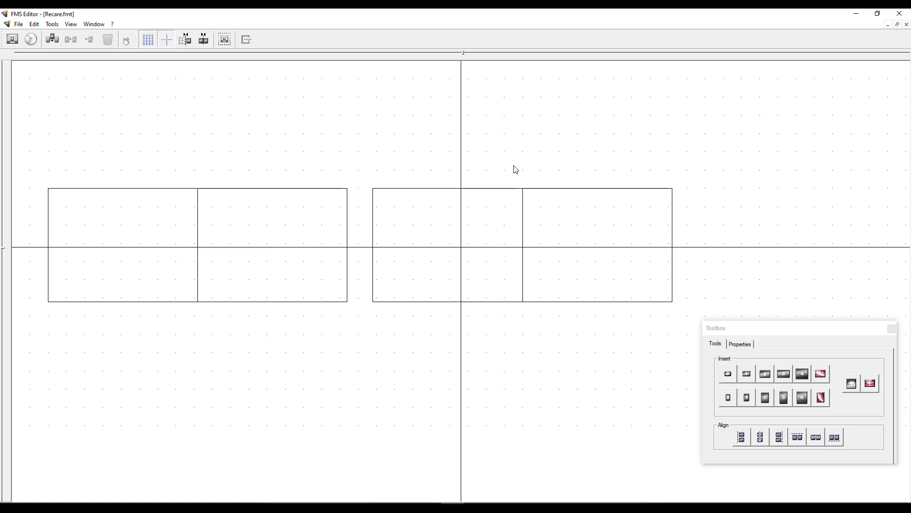
left_click_drag(465, 59, 365, 63)
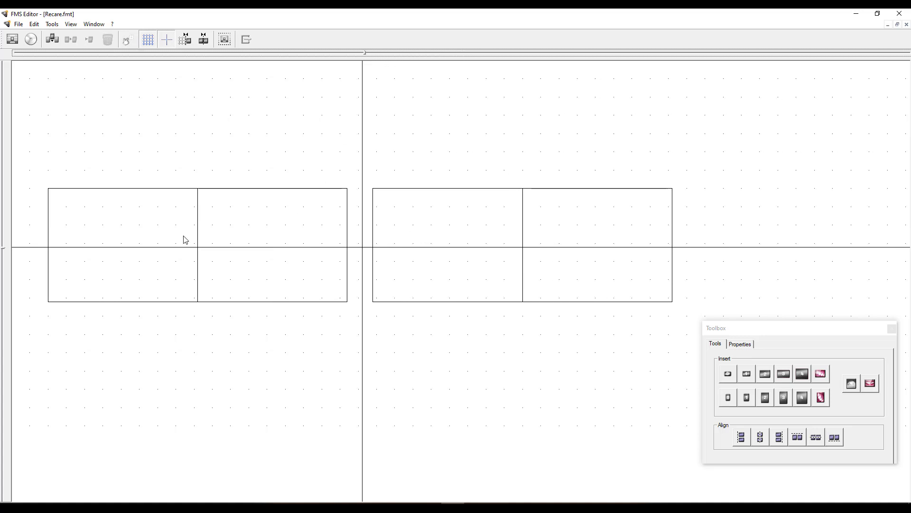
Enlarge the four frames with Tools > Optimize to screen and recentre both guides
left_click(52, 25)
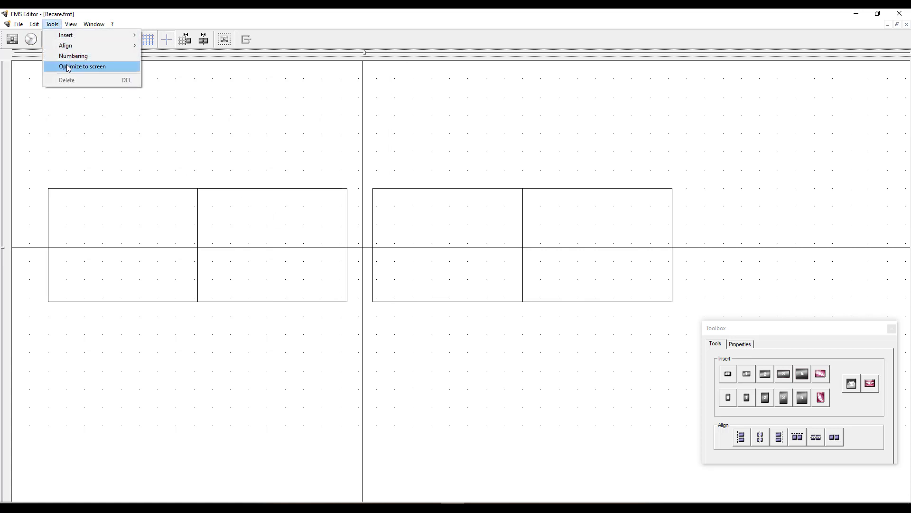
left_click(69, 68)
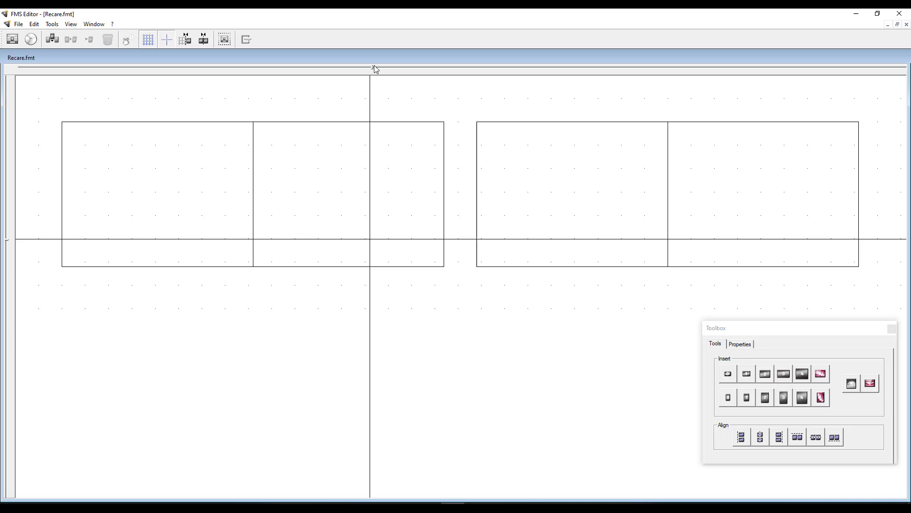
left_click_drag(375, 69, 459, 78)
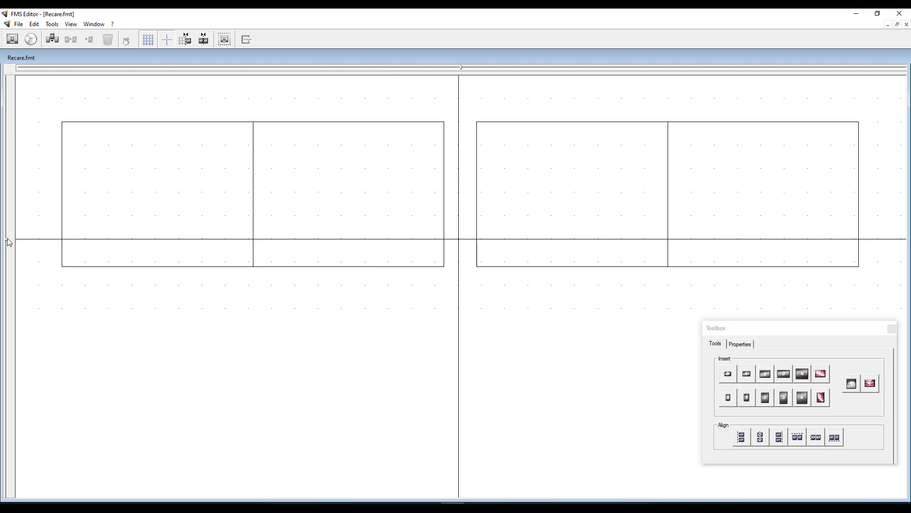
left_click_drag(9, 242, 20, 189)
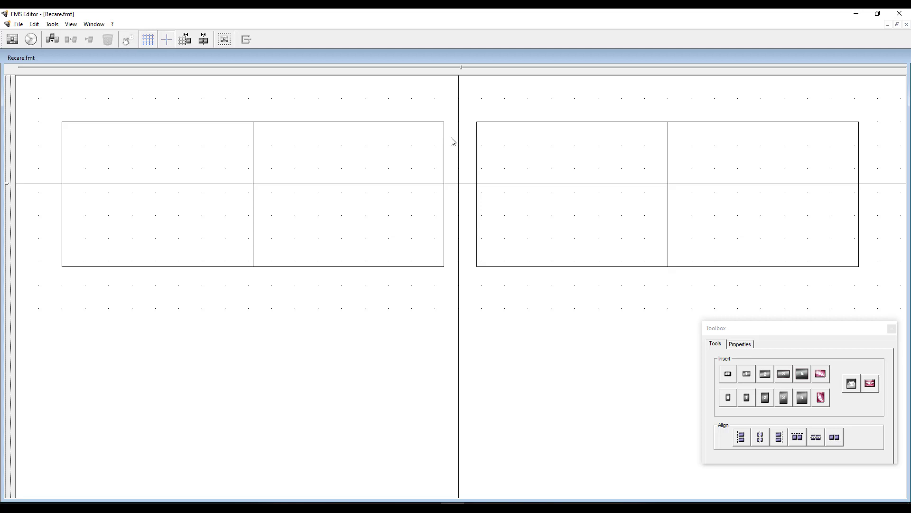
mouse_move(464, 69)
left_mouse_down()
mouse_move(444, 73)
mouse_move(465, 75)
left_mouse_up()
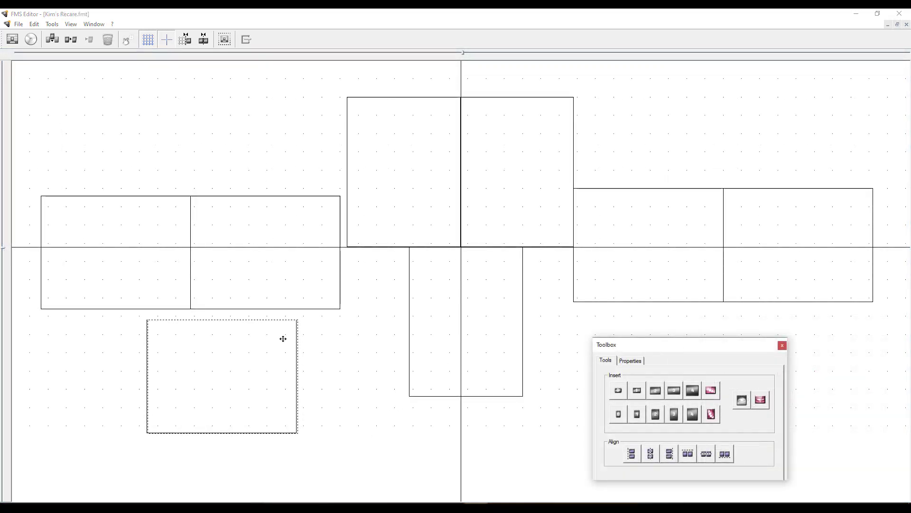
Change the template page height from 102 to 150 mm, keeping width 246 mm
left_click(19, 26)
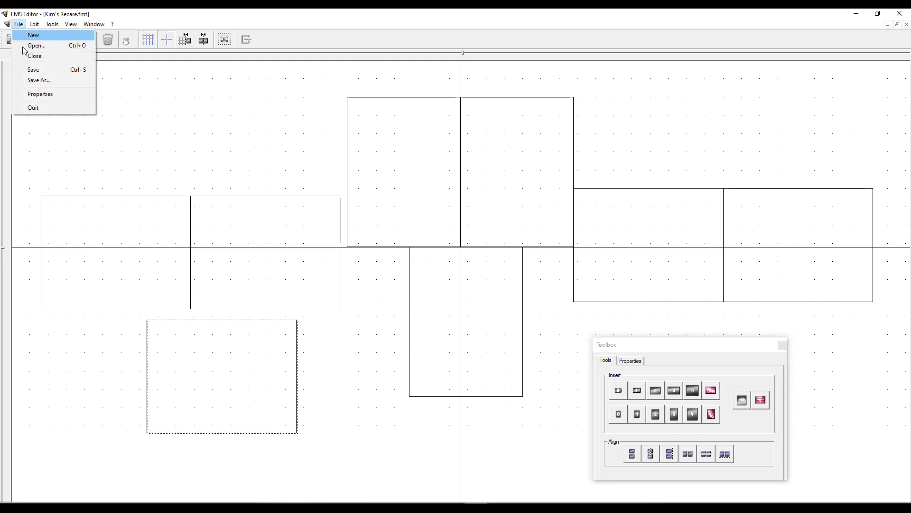
left_click(33, 95)
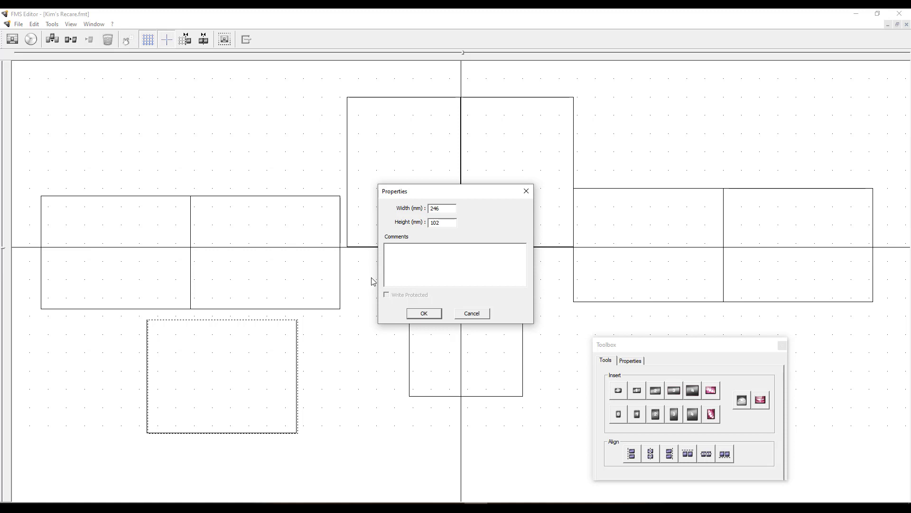
left_click_drag(439, 208, 406, 210)
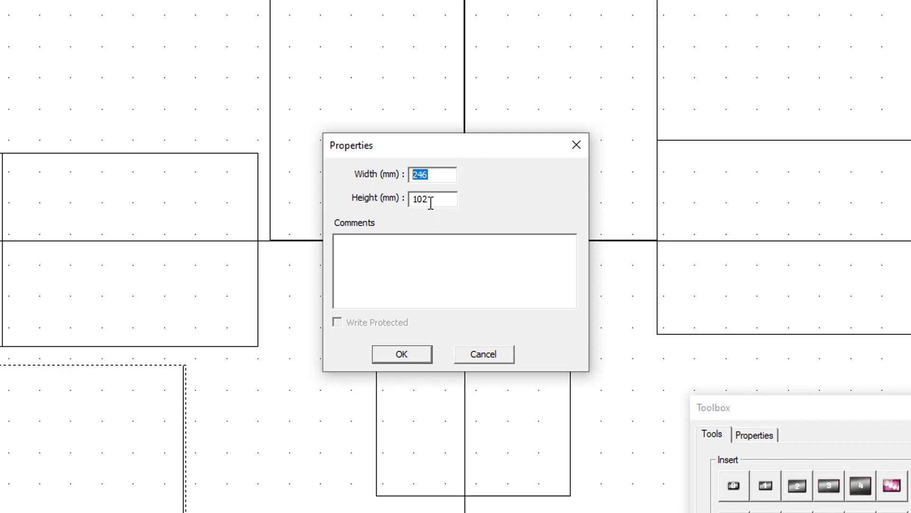
left_click_drag(434, 199, 390, 214)
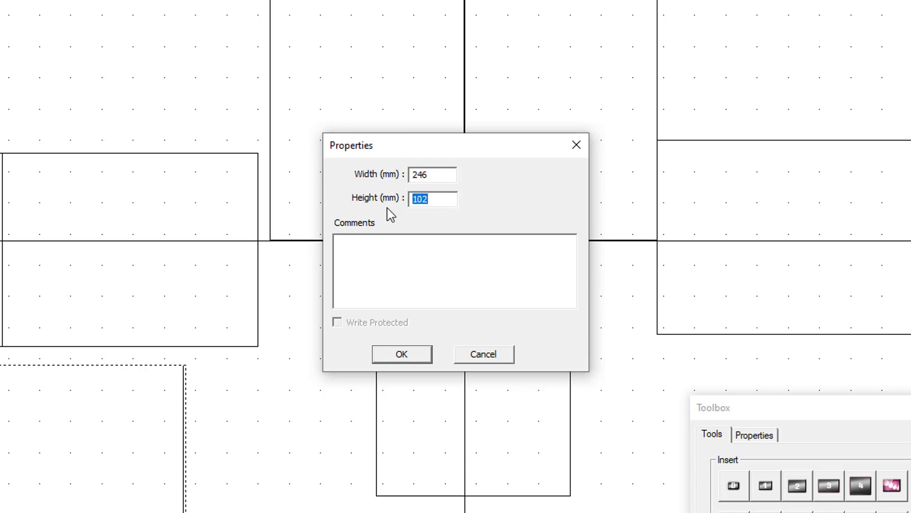
type("150")
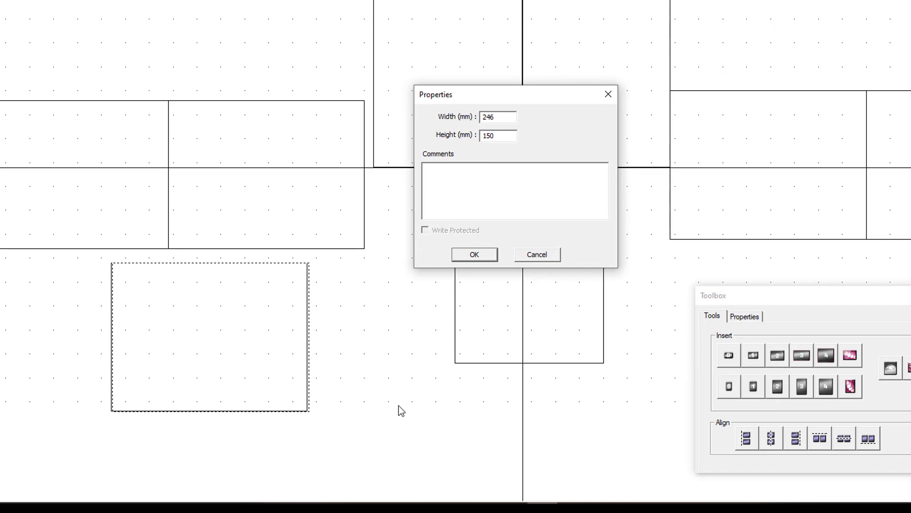
left_click(479, 253)
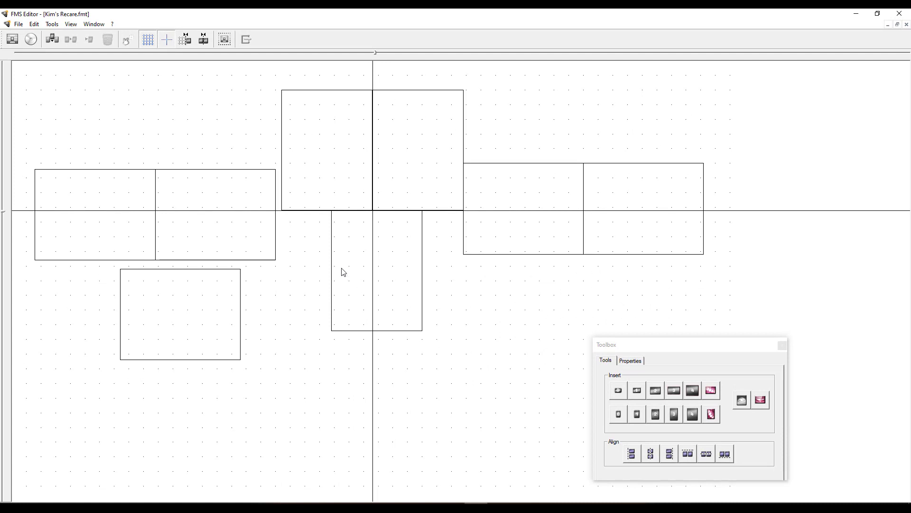
Delete the two upper squares, the stray right frames and the tall centre frame
left_click(312, 175)
left_click(111, 42)
left_click(403, 126)
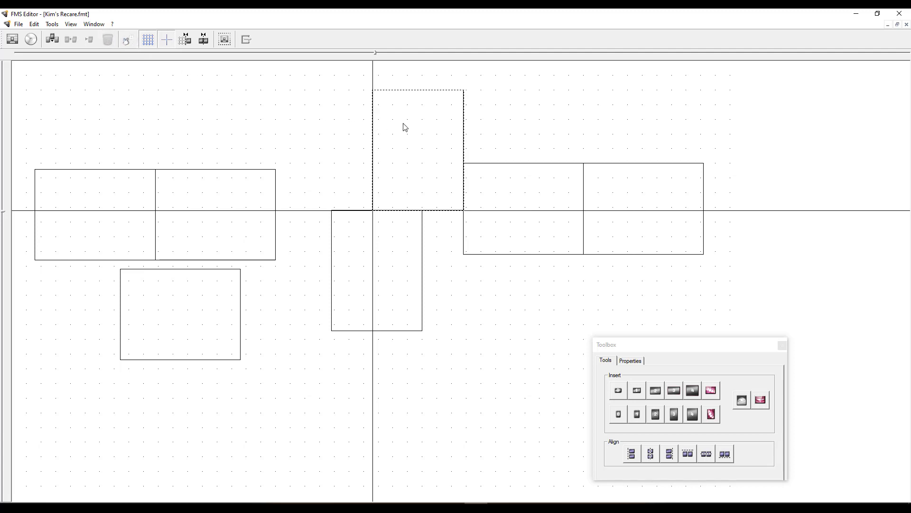
left_click(110, 40)
left_click(512, 198)
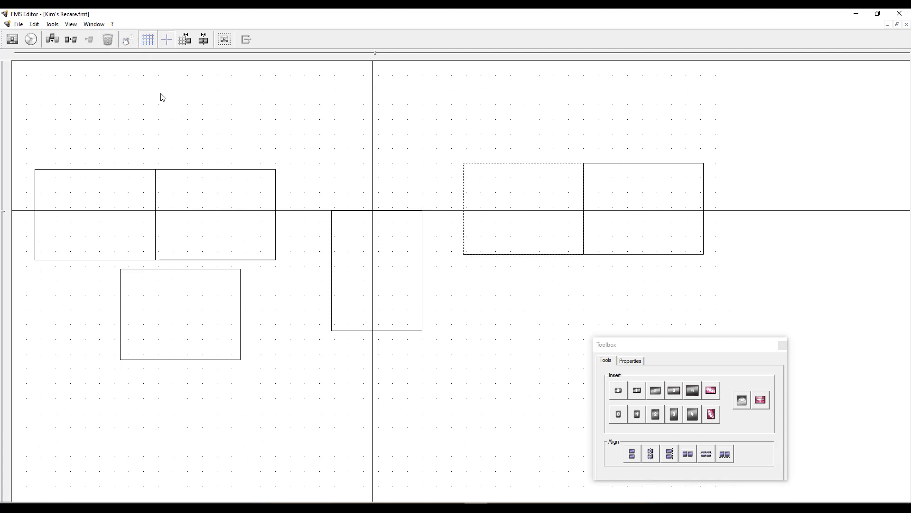
left_click(103, 43)
left_click(615, 190)
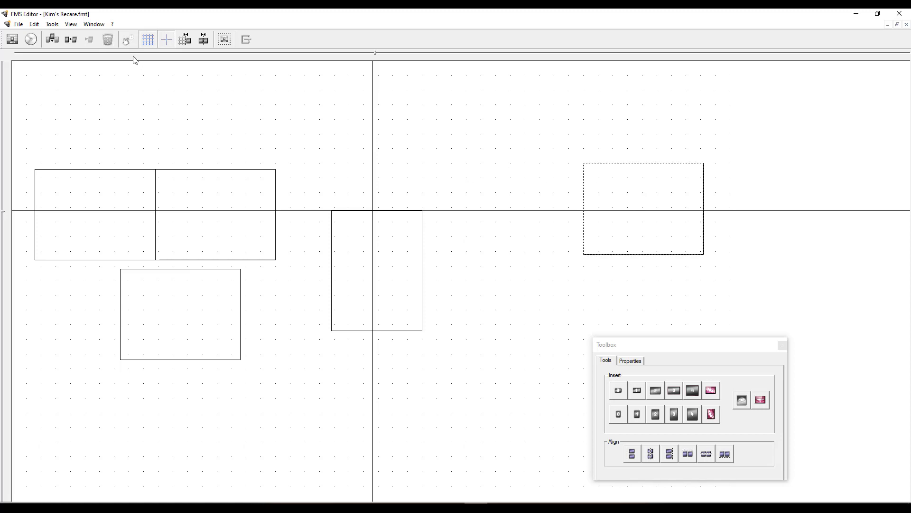
left_click(108, 41)
left_click(359, 227)
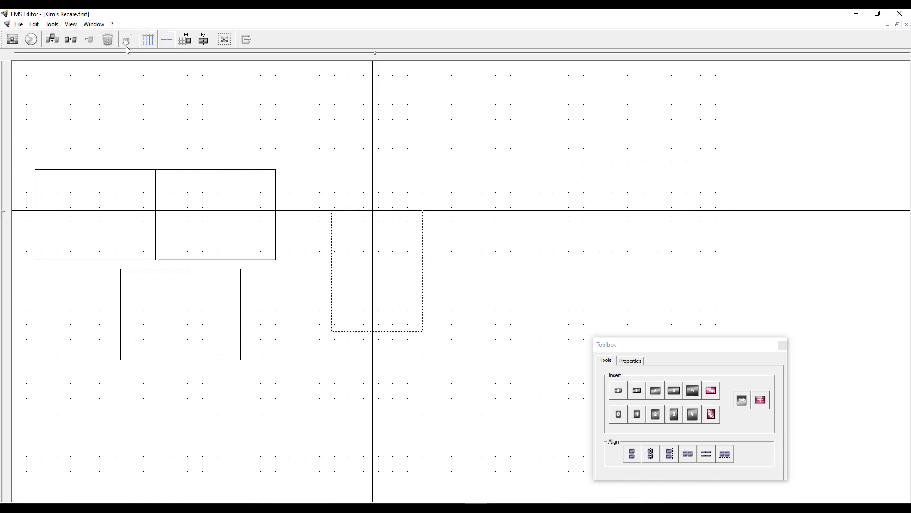
left_click(112, 41)
Move the lower frame up beside the guide and insert a second bitewing frame next to it
left_click_drag(183, 299, 394, 197)
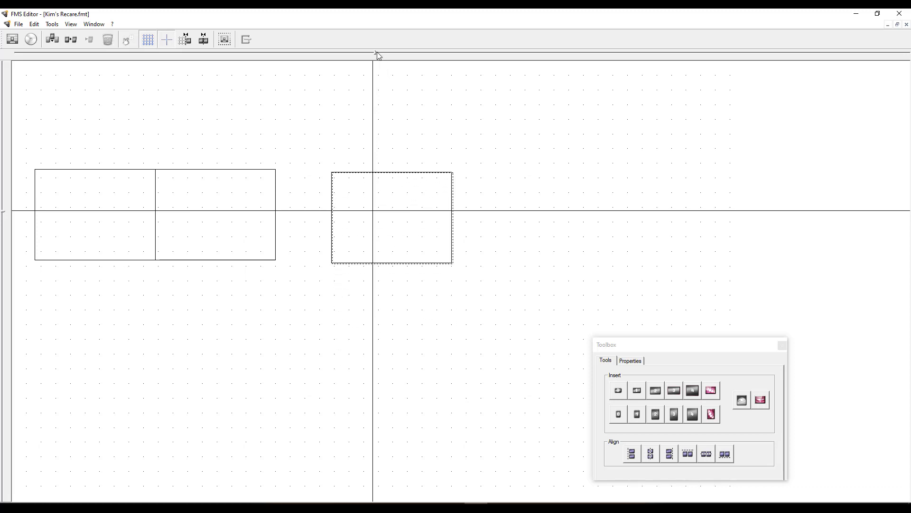
left_click_drag(377, 55, 308, 56)
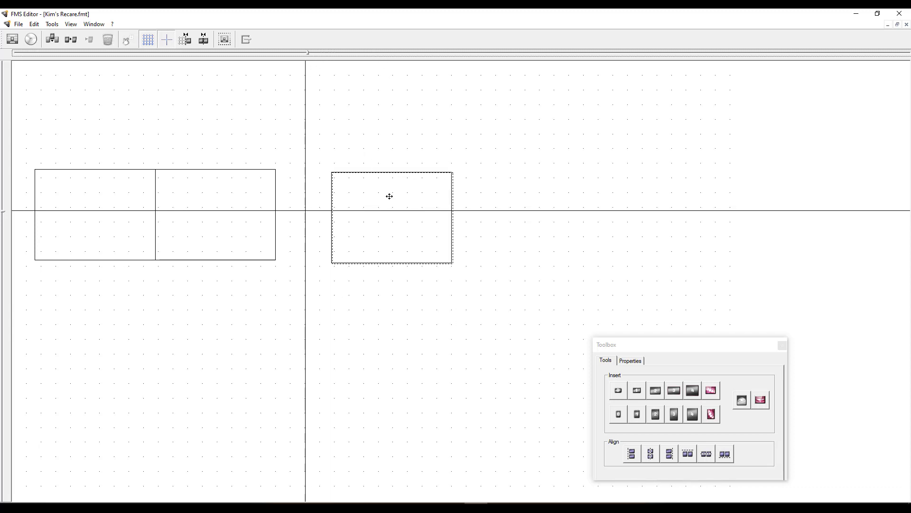
left_click_drag(388, 195, 377, 208)
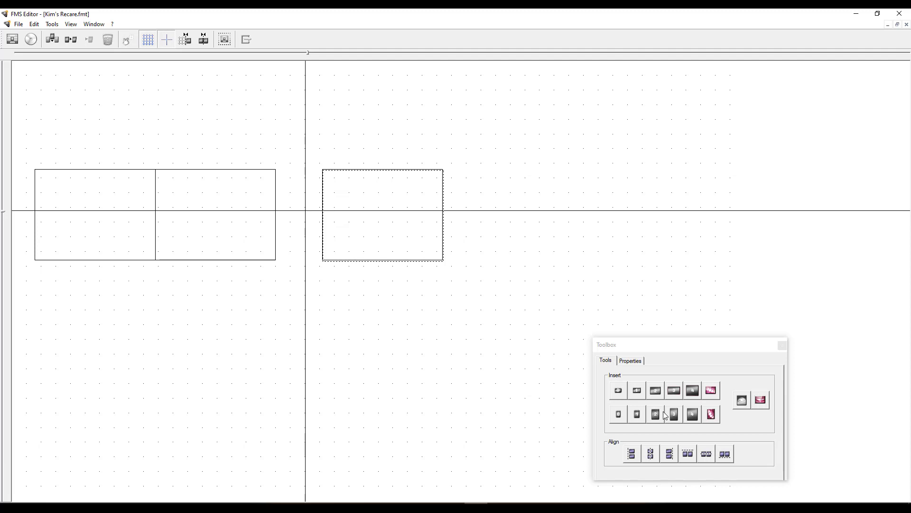
left_click(660, 399)
left_click_drag(382, 338, 493, 246)
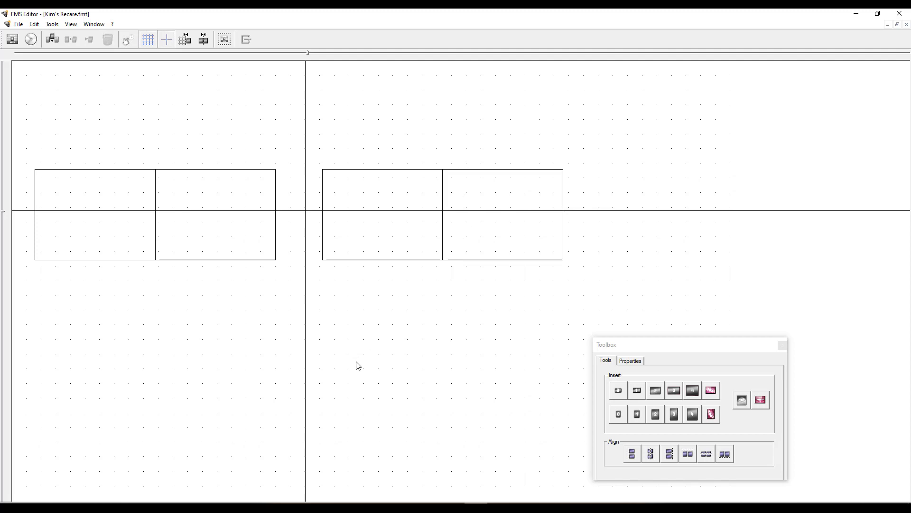
Resize the template page to 180 mm wide by 120 mm high in File > Properties
left_click(18, 25)
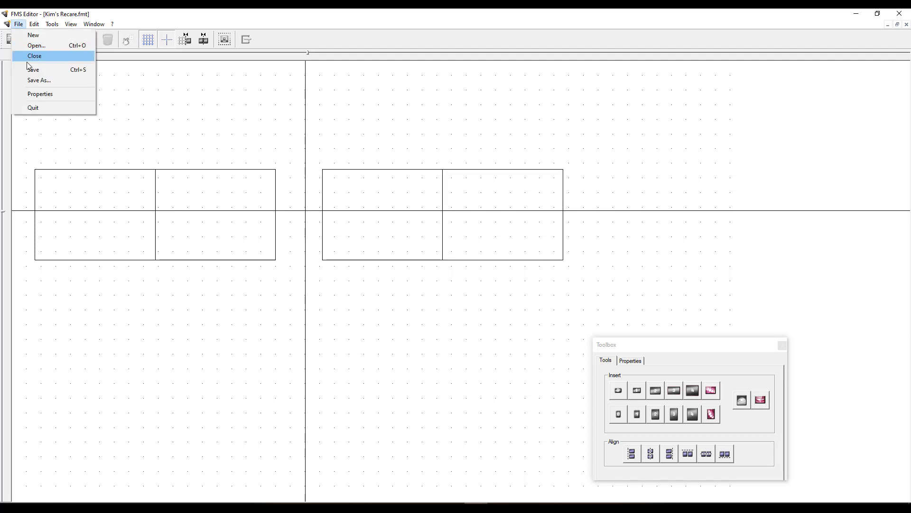
left_click(36, 88)
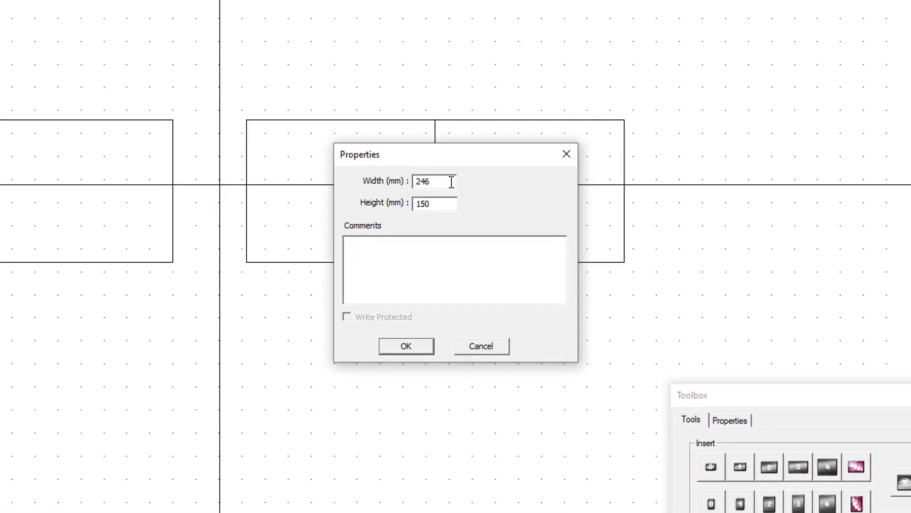
double_click(416, 181)
type("180")
double_click(427, 203)
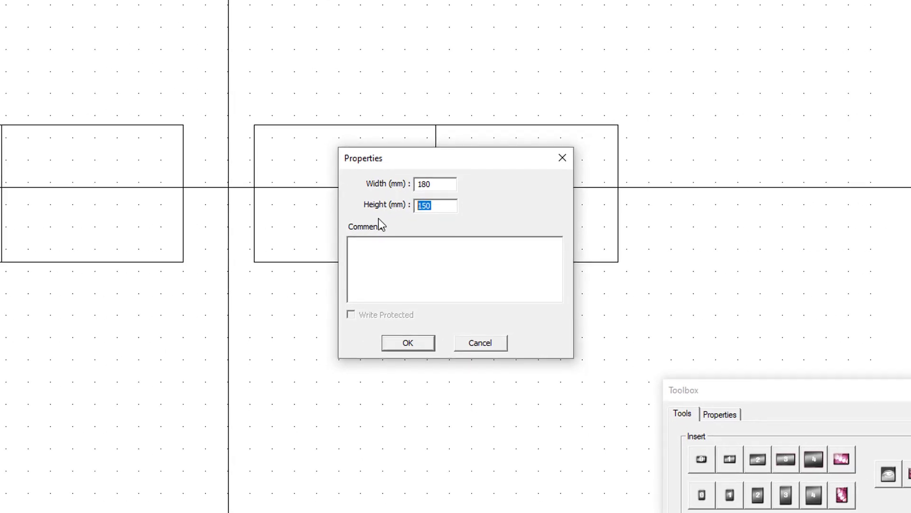
type("120")
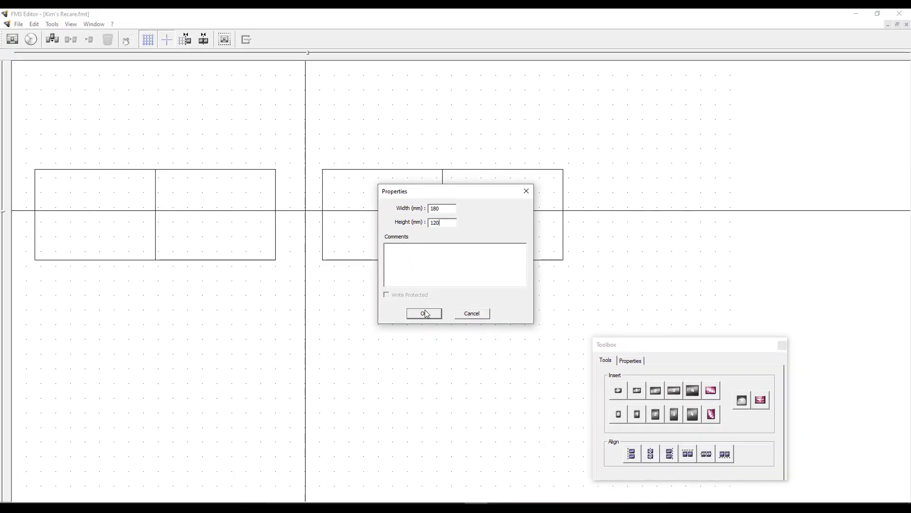
left_click(425, 313)
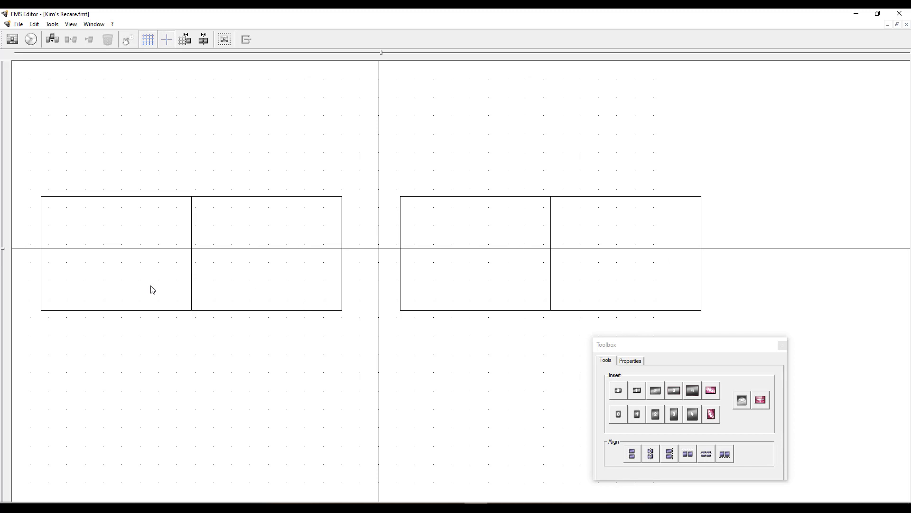
Butt the left pair's two boxes edge to edge
left_click_drag(153, 290, 139, 289)
left_click(227, 294)
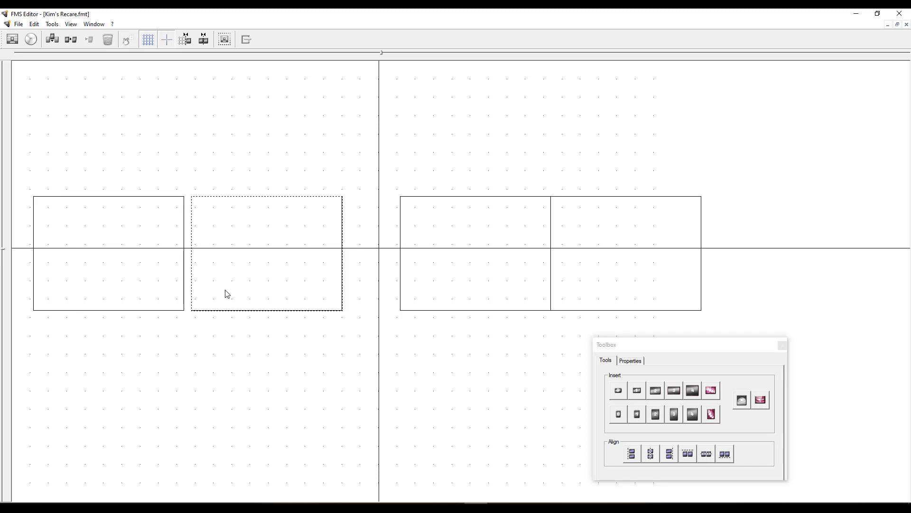
left_click_drag(227, 294, 216, 289)
left_click_drag(215, 212, 221, 195)
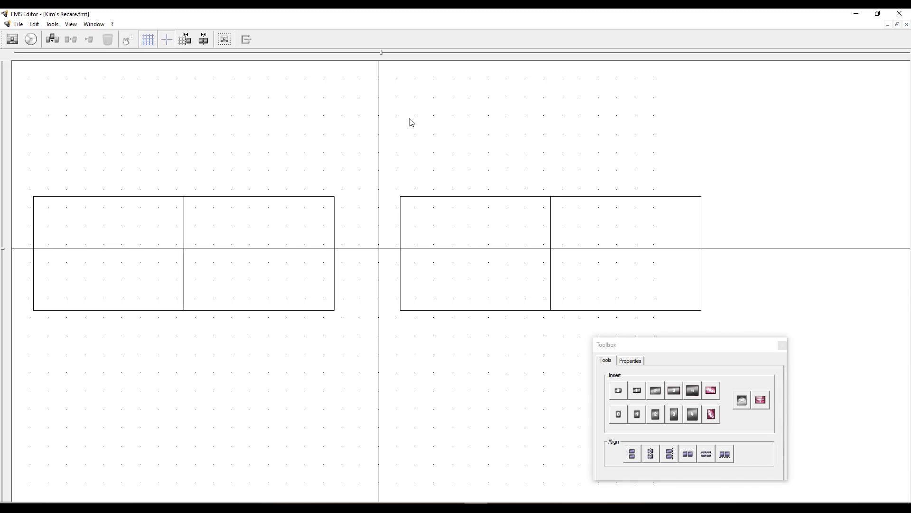
Move the right pair left with its boxes flush, and centre the vertical guide between pairs
left_click_drag(382, 53, 354, 55)
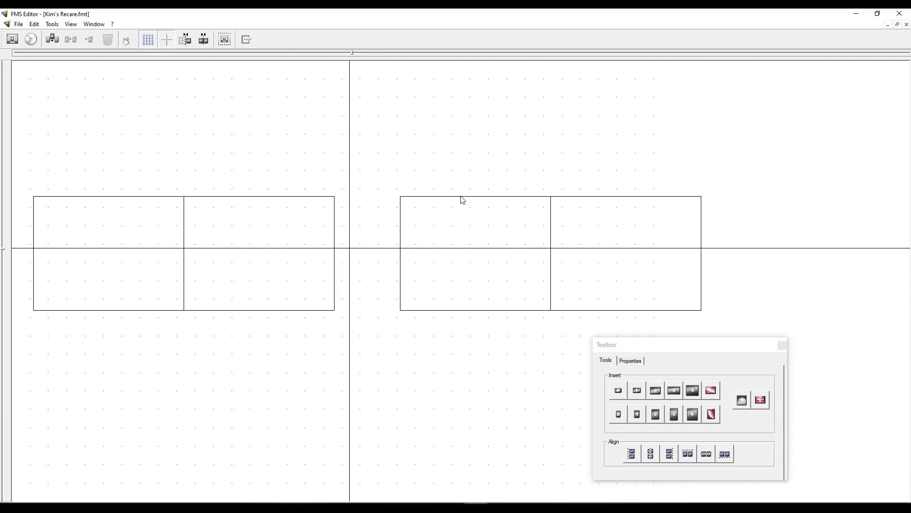
left_click_drag(454, 228, 418, 229)
left_click_drag(562, 228, 527, 228)
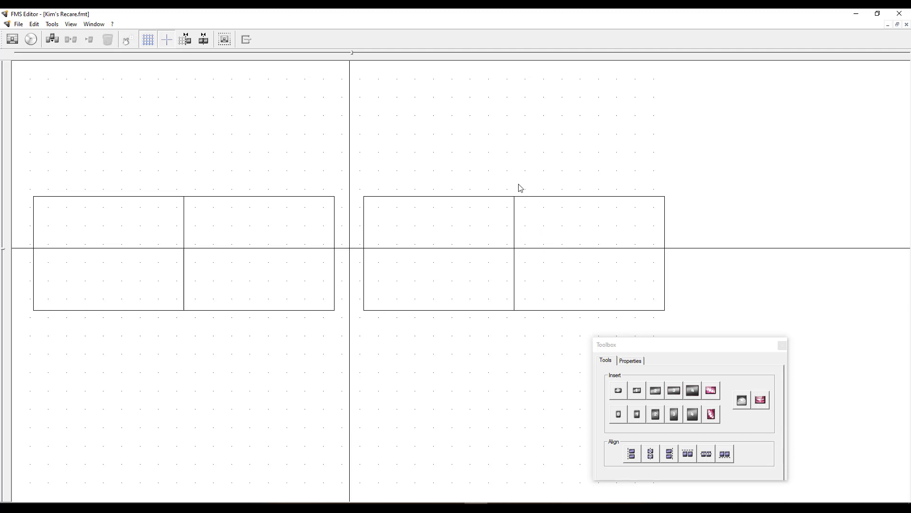
left_click_drag(425, 226, 415, 224)
left_click_drag(527, 226, 519, 226)
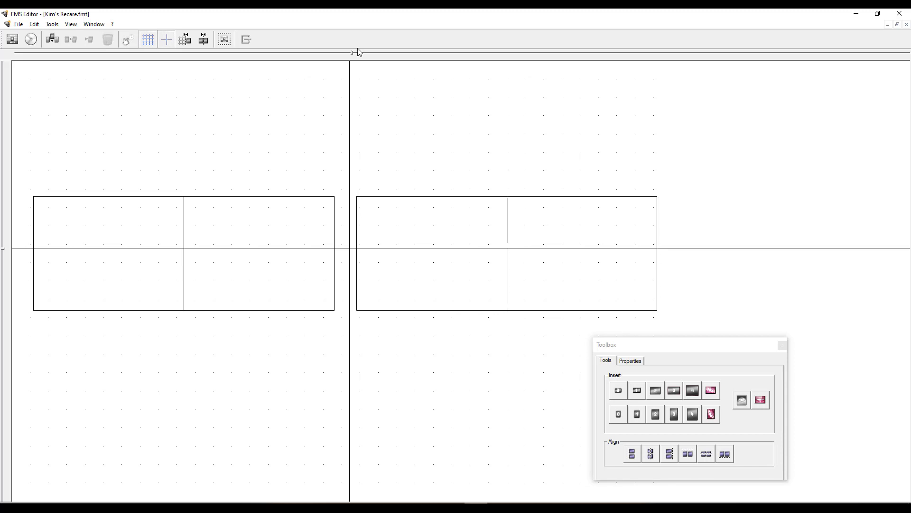
left_click_drag(359, 53, 351, 55)
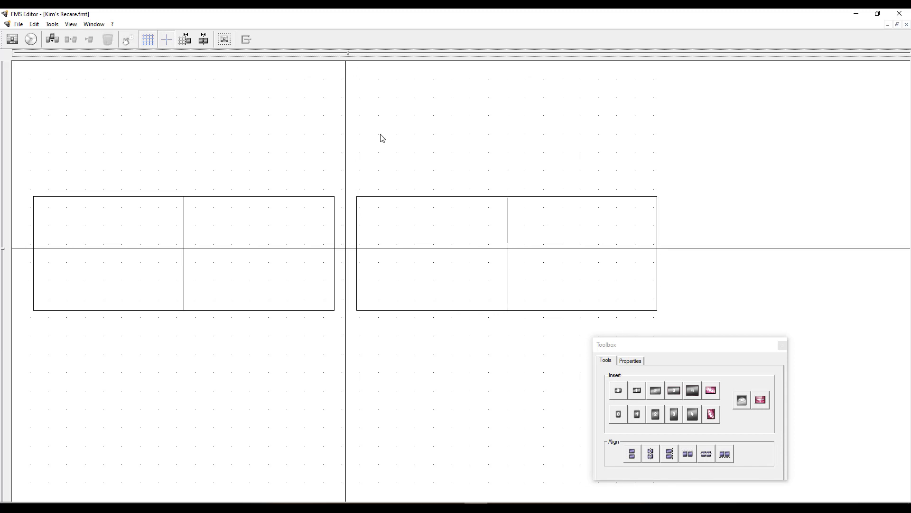
left_click(19, 24)
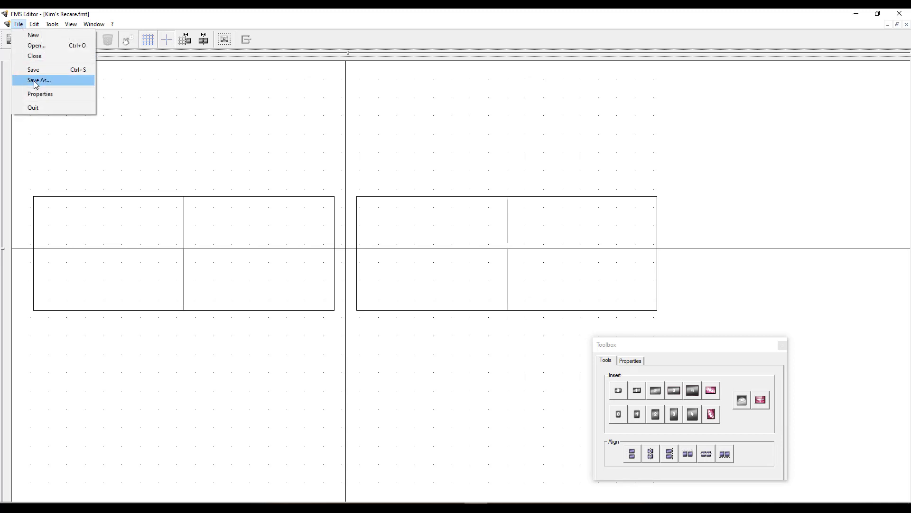
left_click(36, 85)
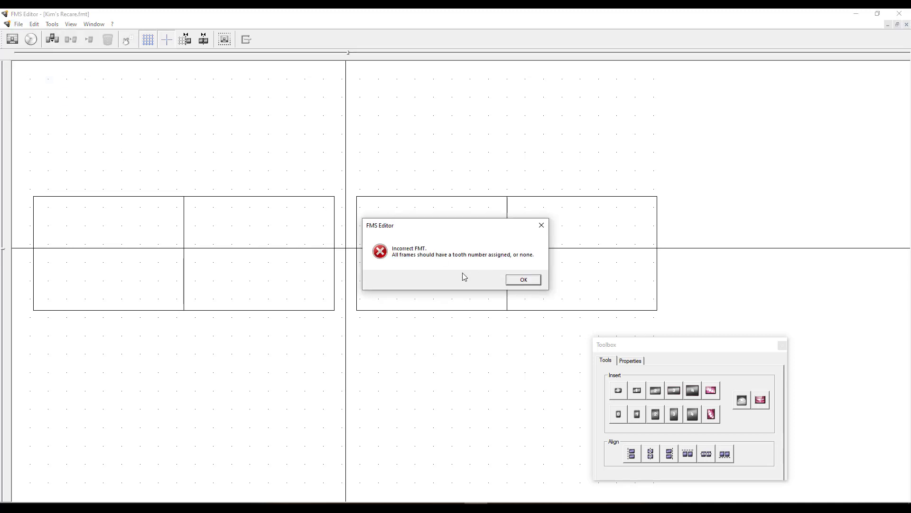
left_click(522, 281)
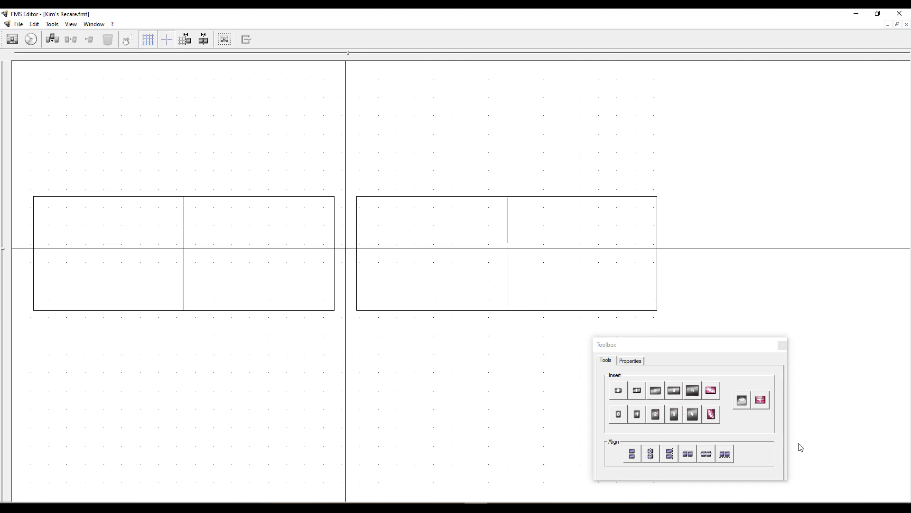
Assign tooth numbers and bitewing sides, making the far-right frame teeth 16, 15, 14, 17, 18, 19 as LM
left_click(632, 362)
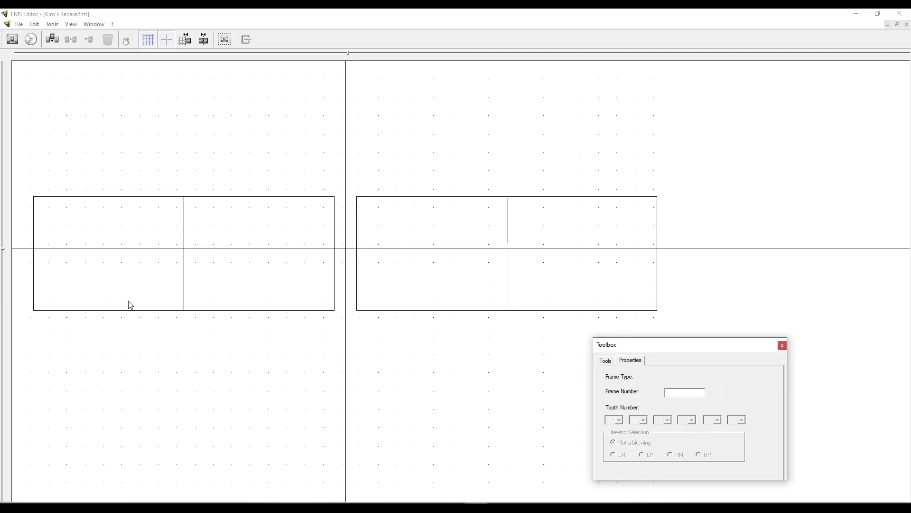
left_click(113, 279)
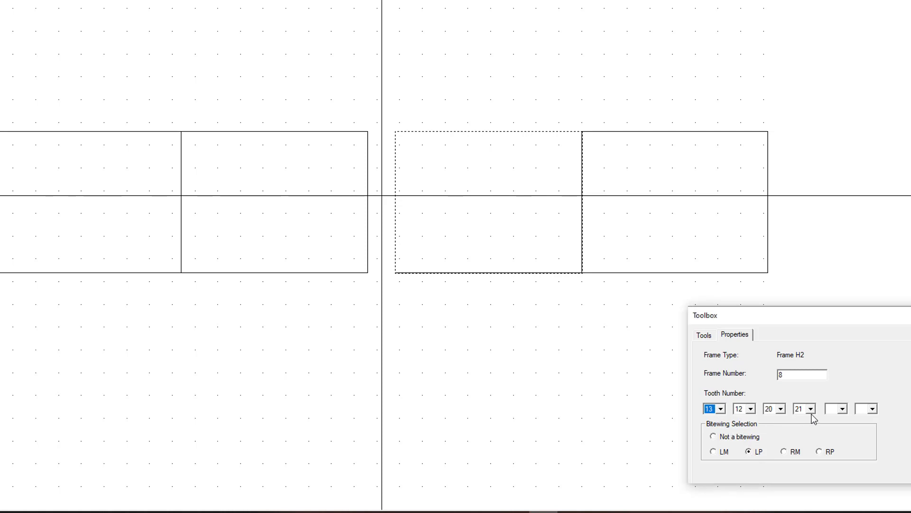
left_click(636, 241)
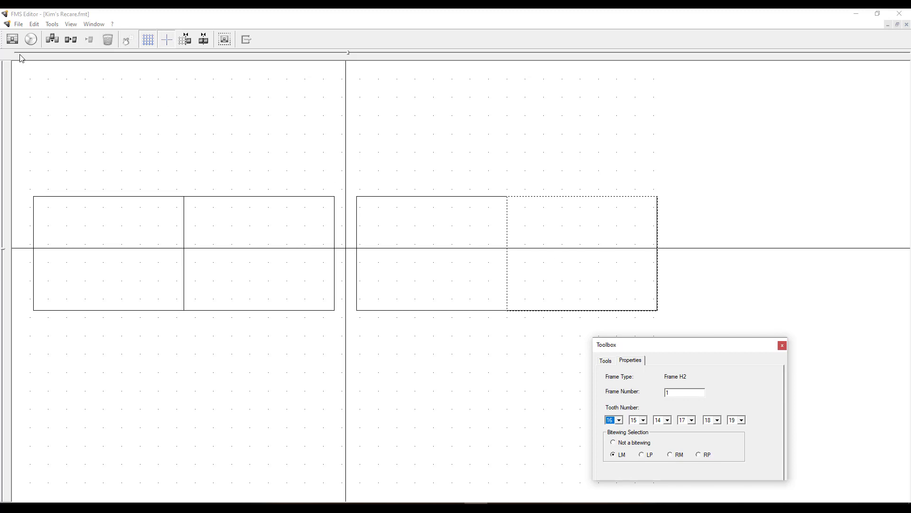
Save the template as Kim's Recare.fmt, replacing the existing file
left_click(18, 24)
left_click(37, 79)
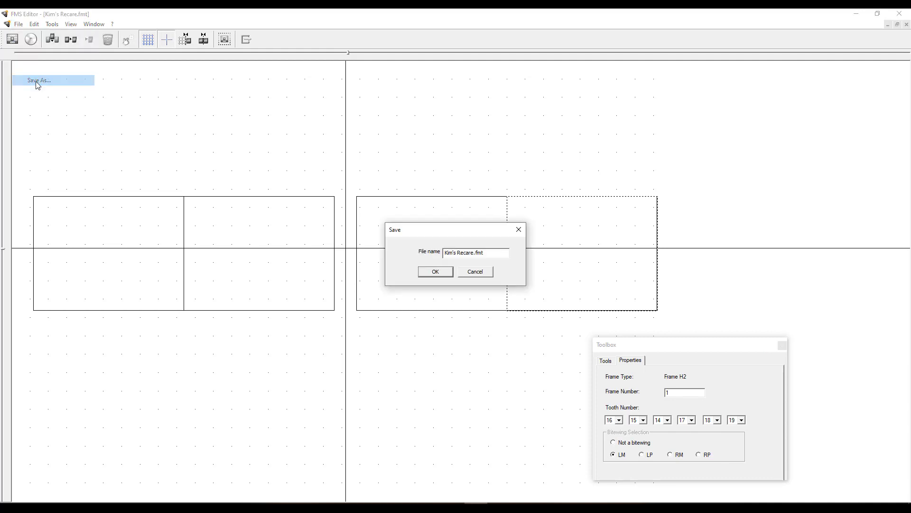
left_click(445, 273)
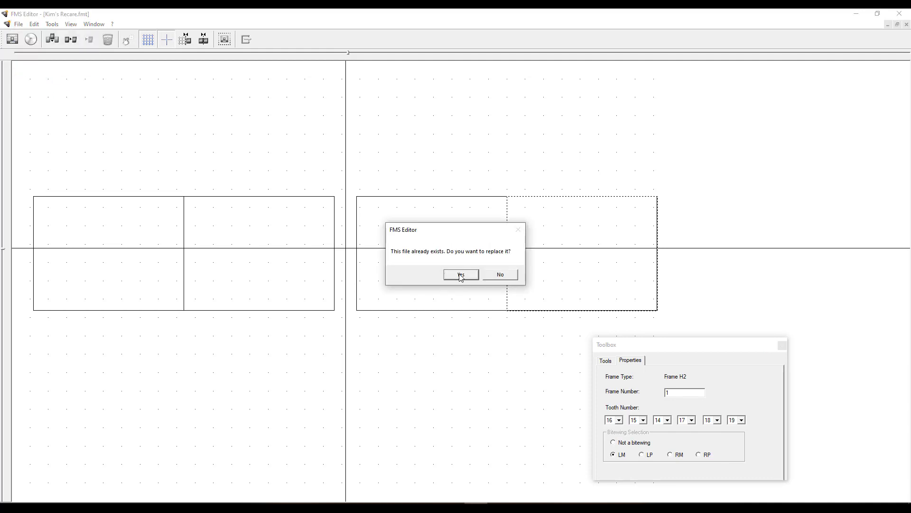
left_click(464, 279)
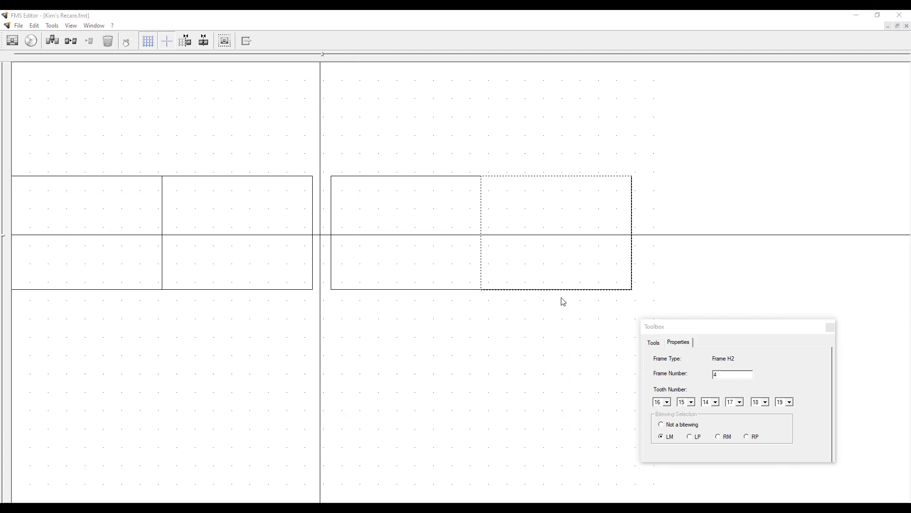